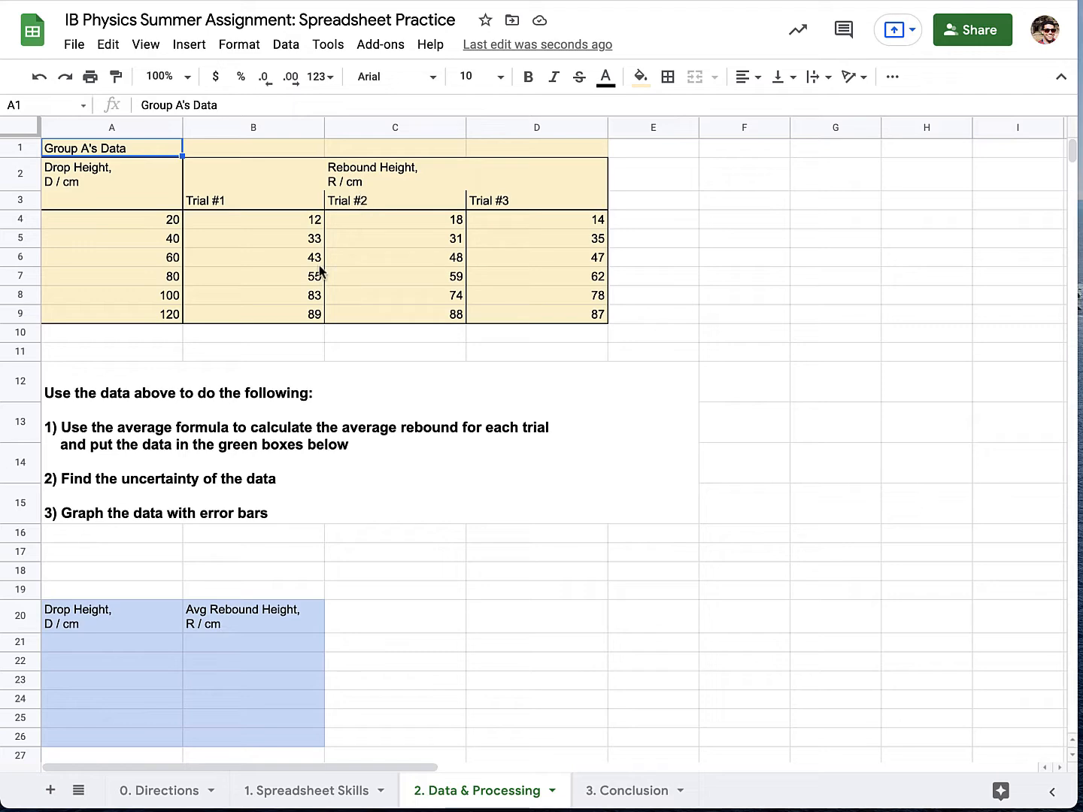
Look over the 1. Spreadsheet Skills sheet and return to the 2. Data & Processing sheet.
left_click(252, 790)
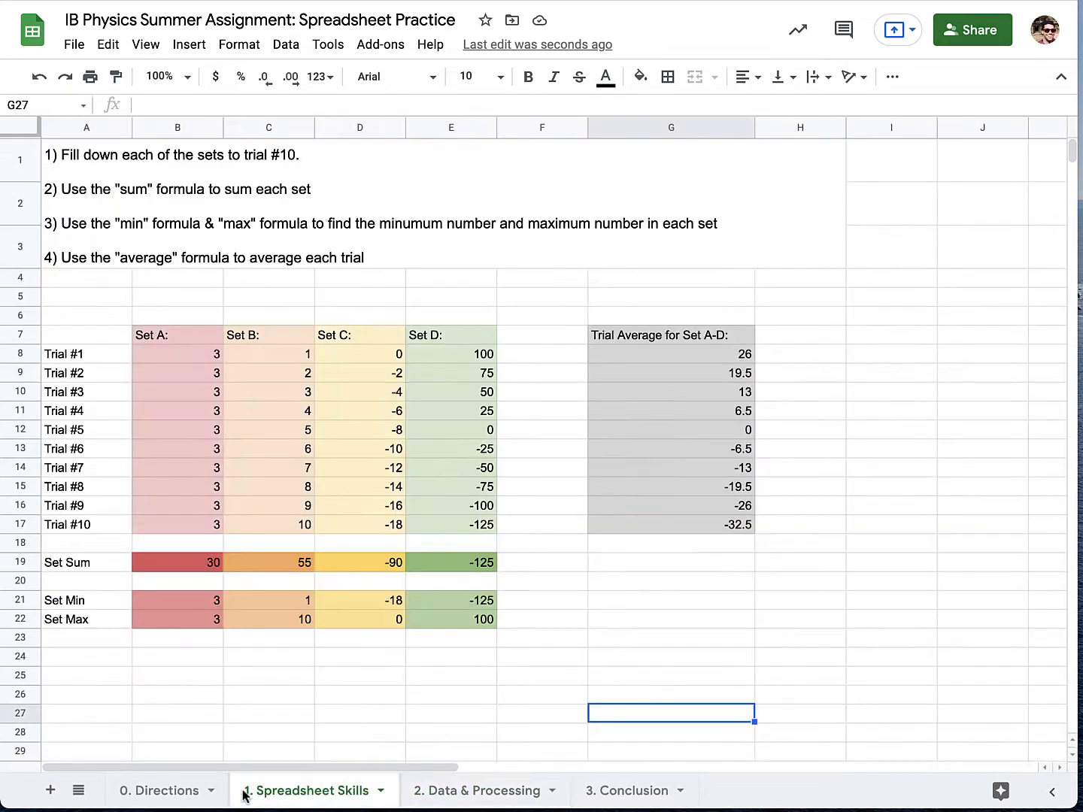
left_click(213, 791)
left_click(285, 802)
left_click(446, 803)
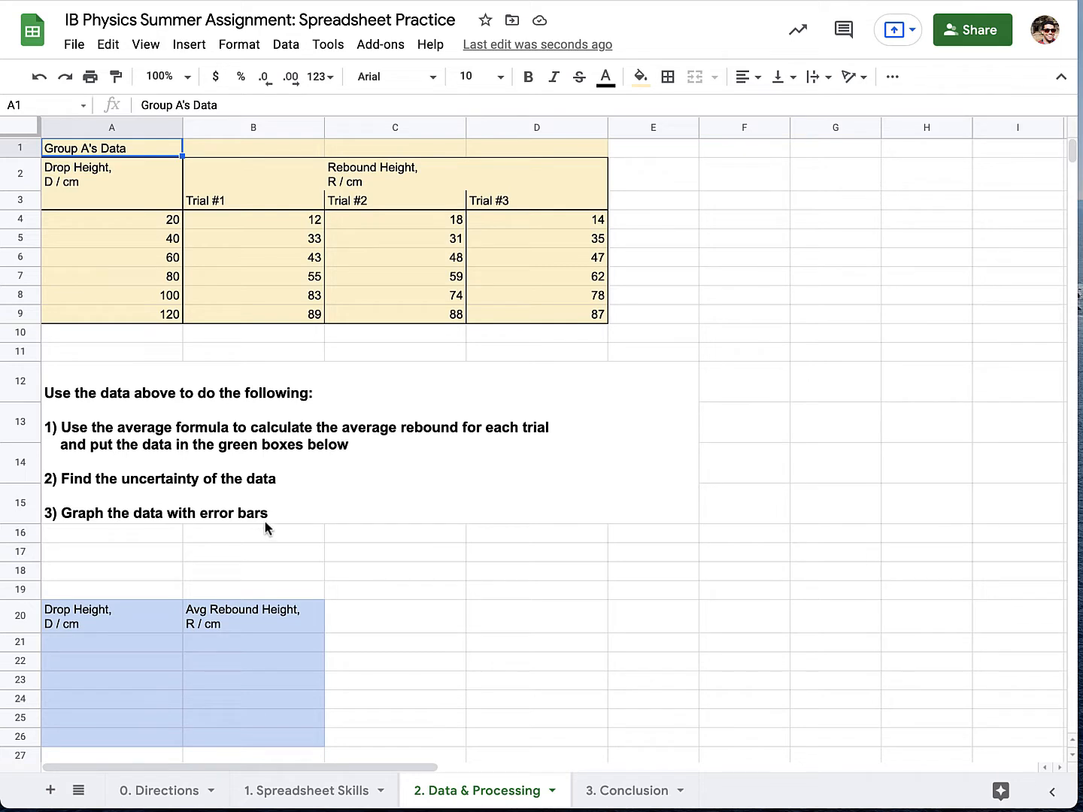
Link the blue table's drop heights to Group A's data, entering =A4 in A21 and =A5 in A22 and filling down through A26.
left_click(141, 646)
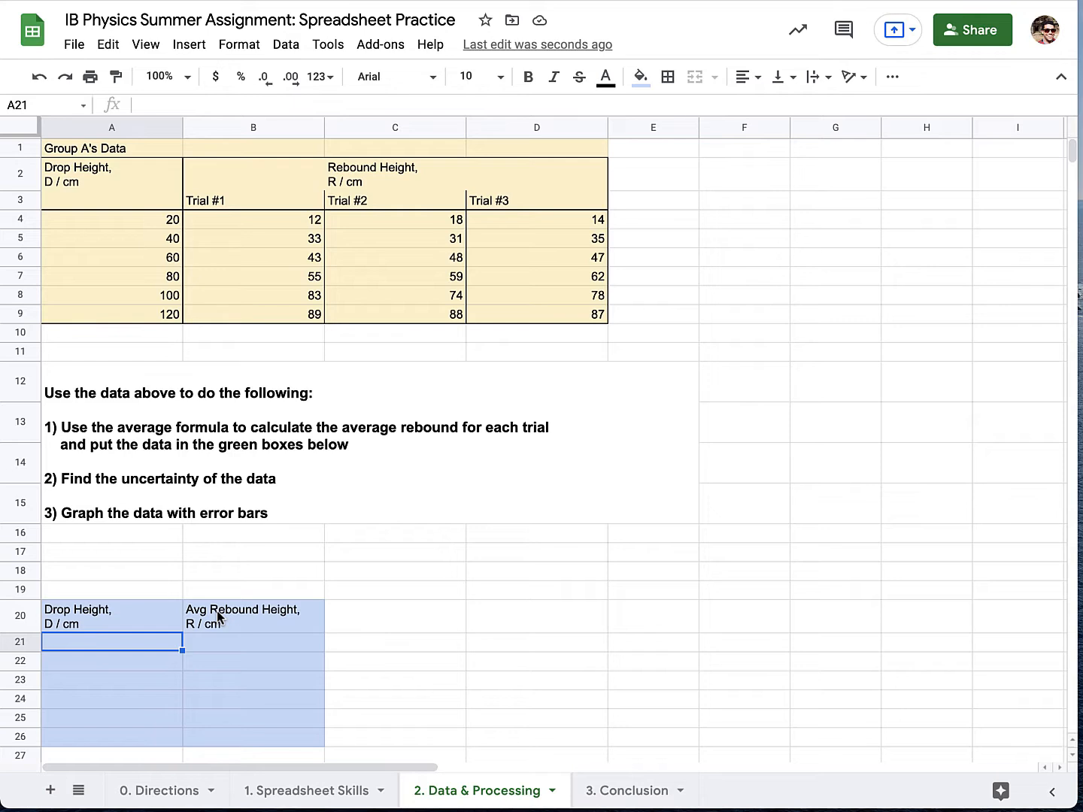
type("=")
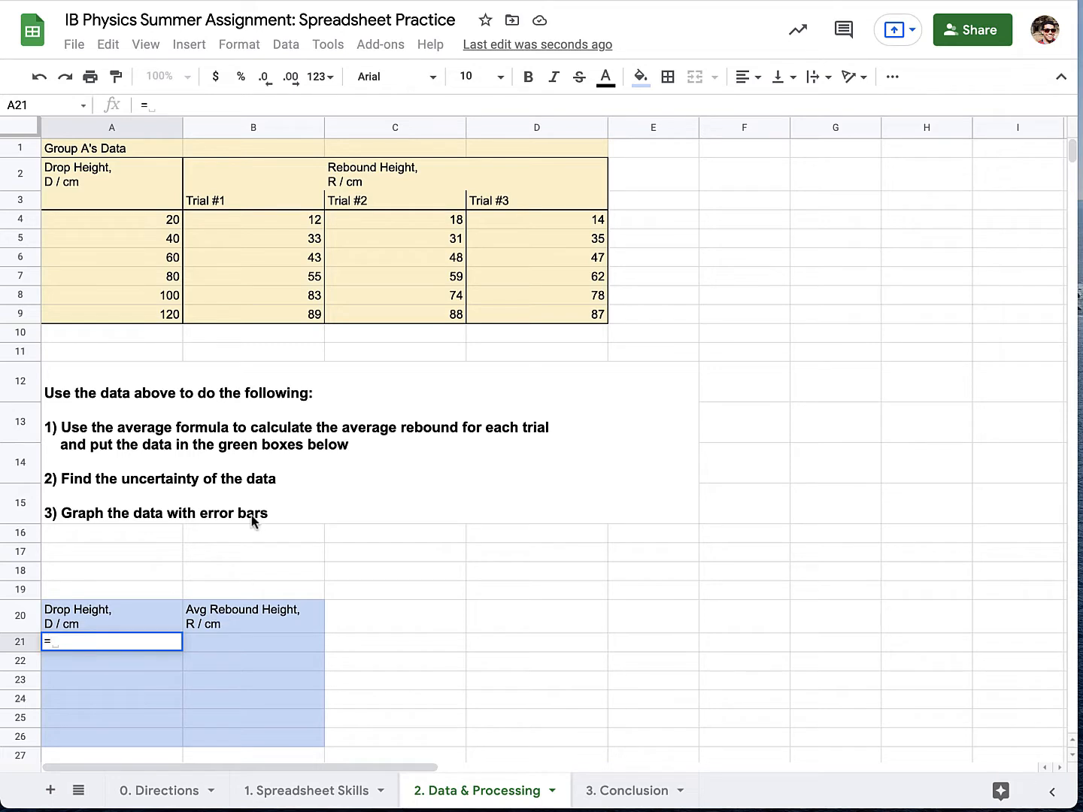
left_click(157, 219)
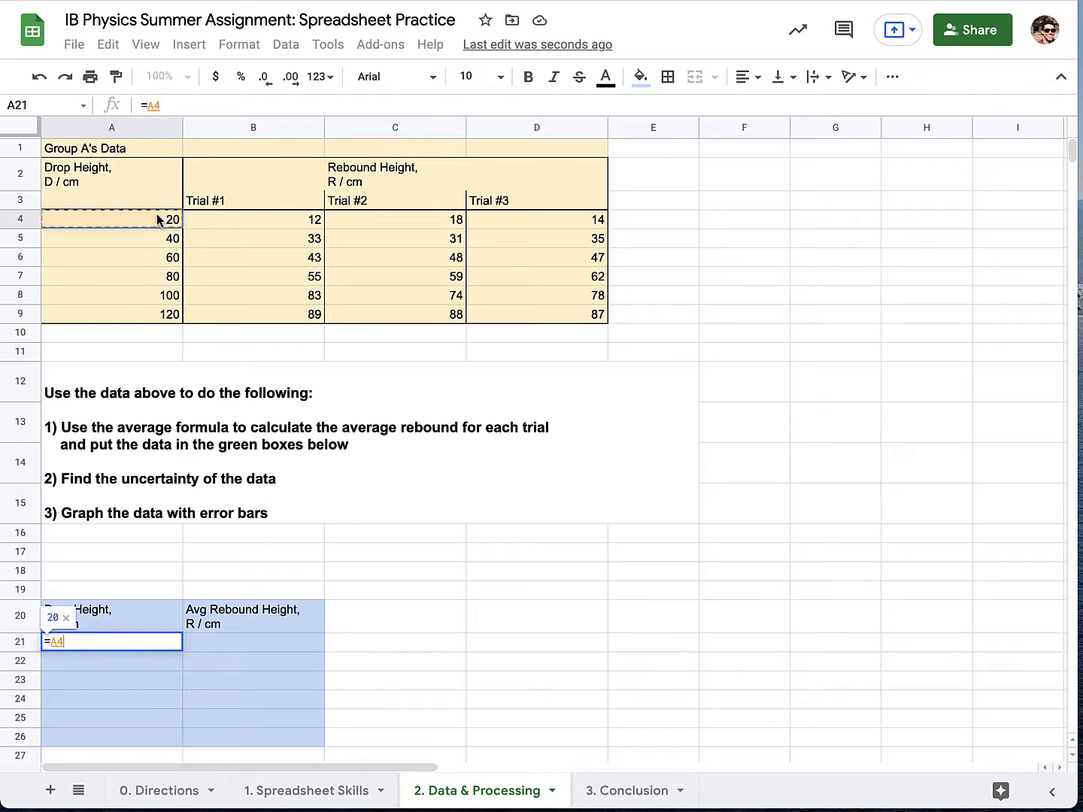
key("Return")
type("=")
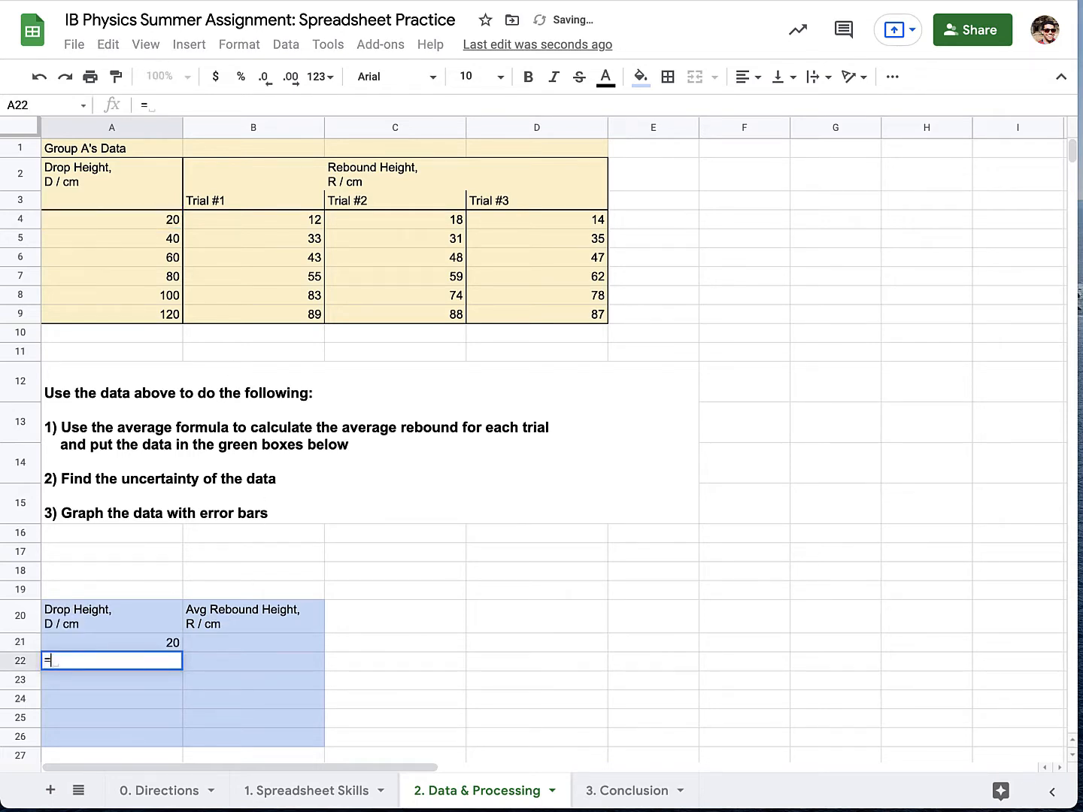
left_click(159, 243)
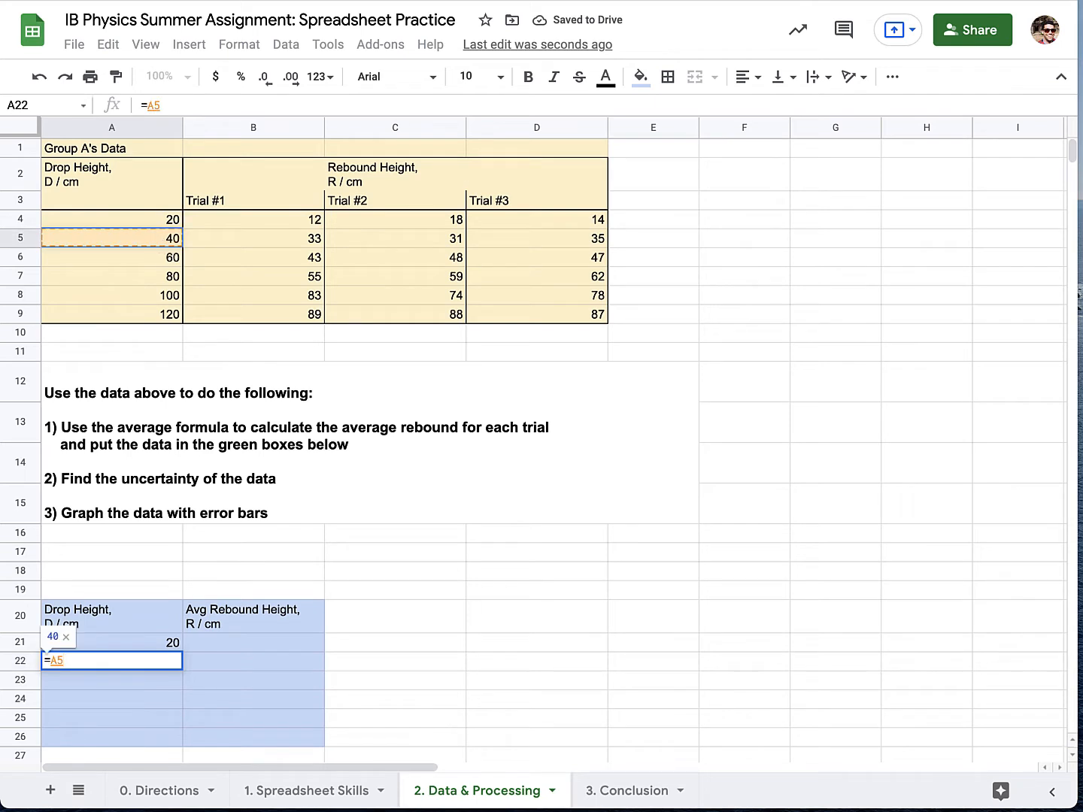
key("Return")
left_click_drag(129, 641, 179, 740)
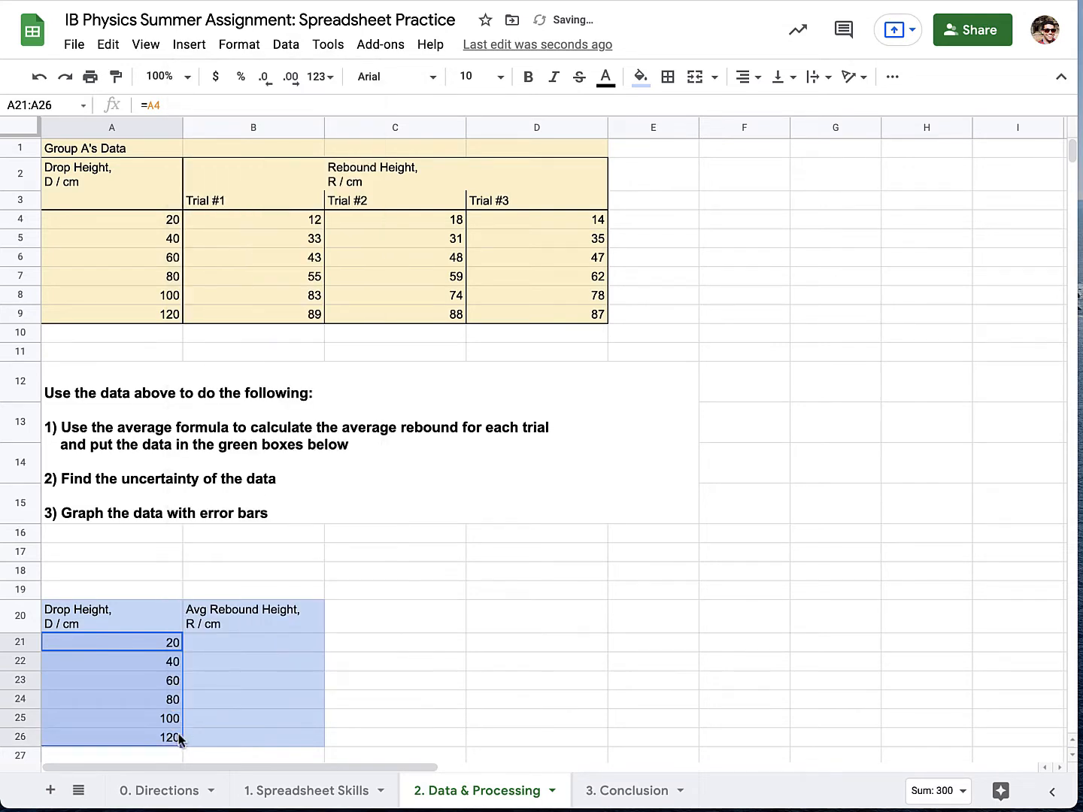
Change the drop height in A5 to 45 and check the linked cell A22.
left_click(245, 276)
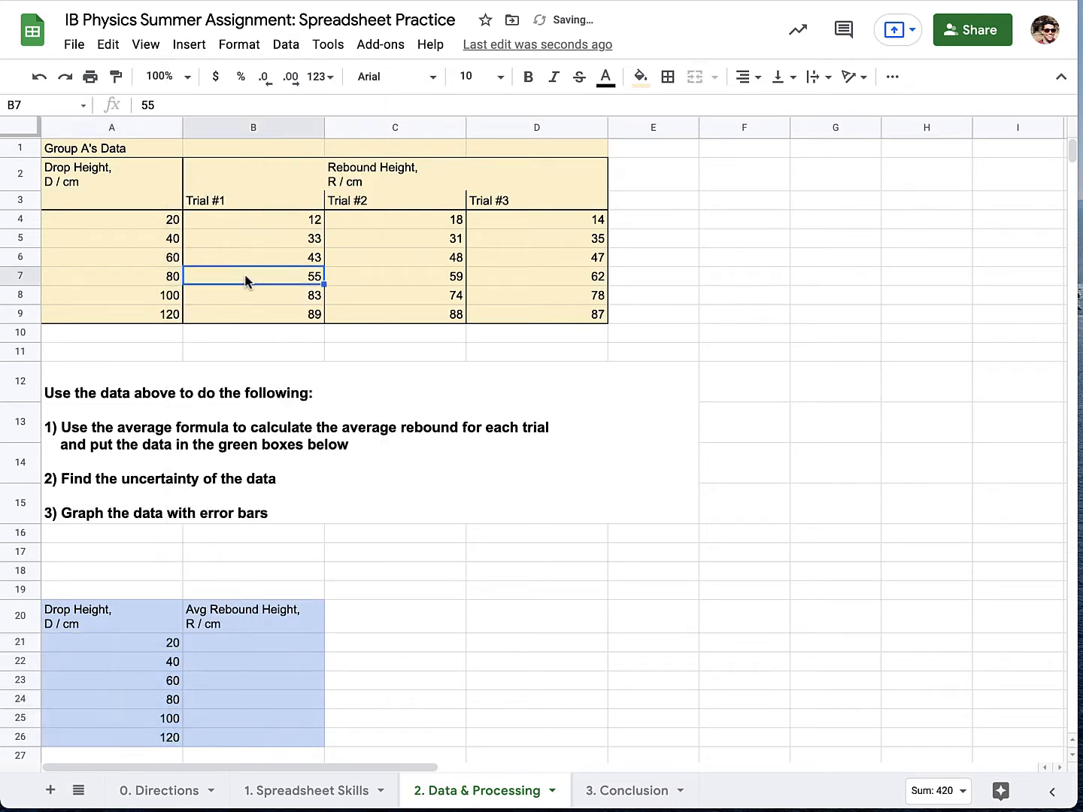
left_click(171, 238)
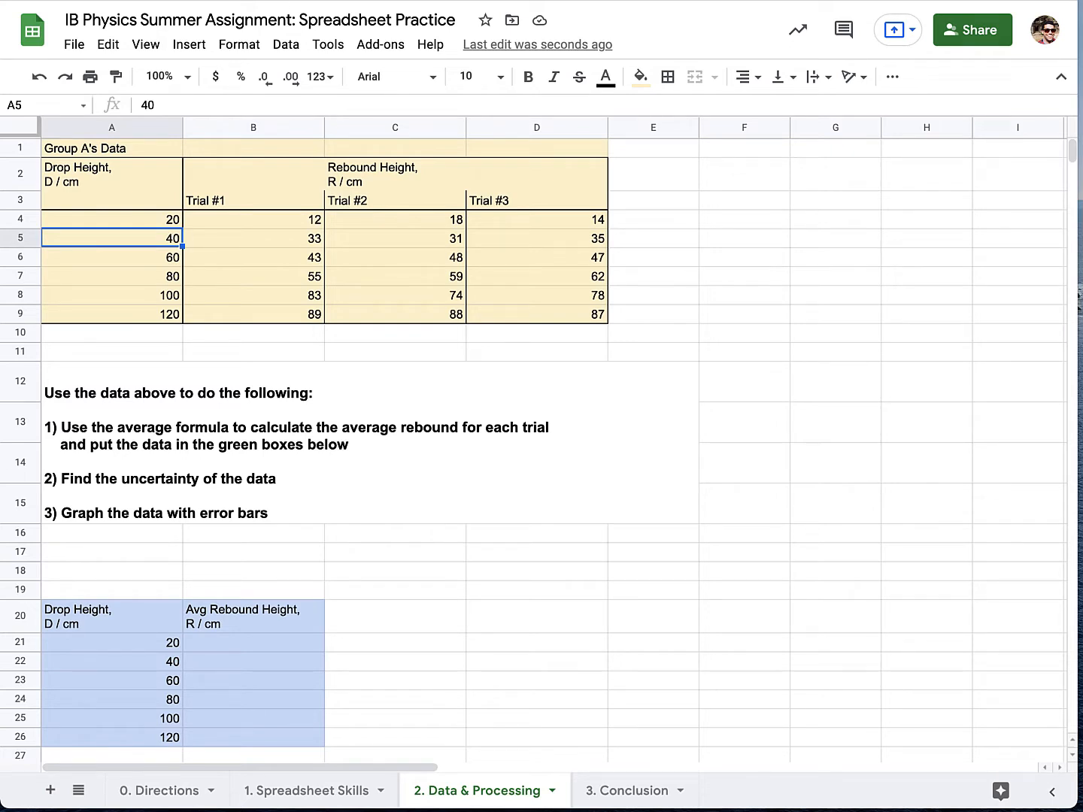
type("45")
key("Return")
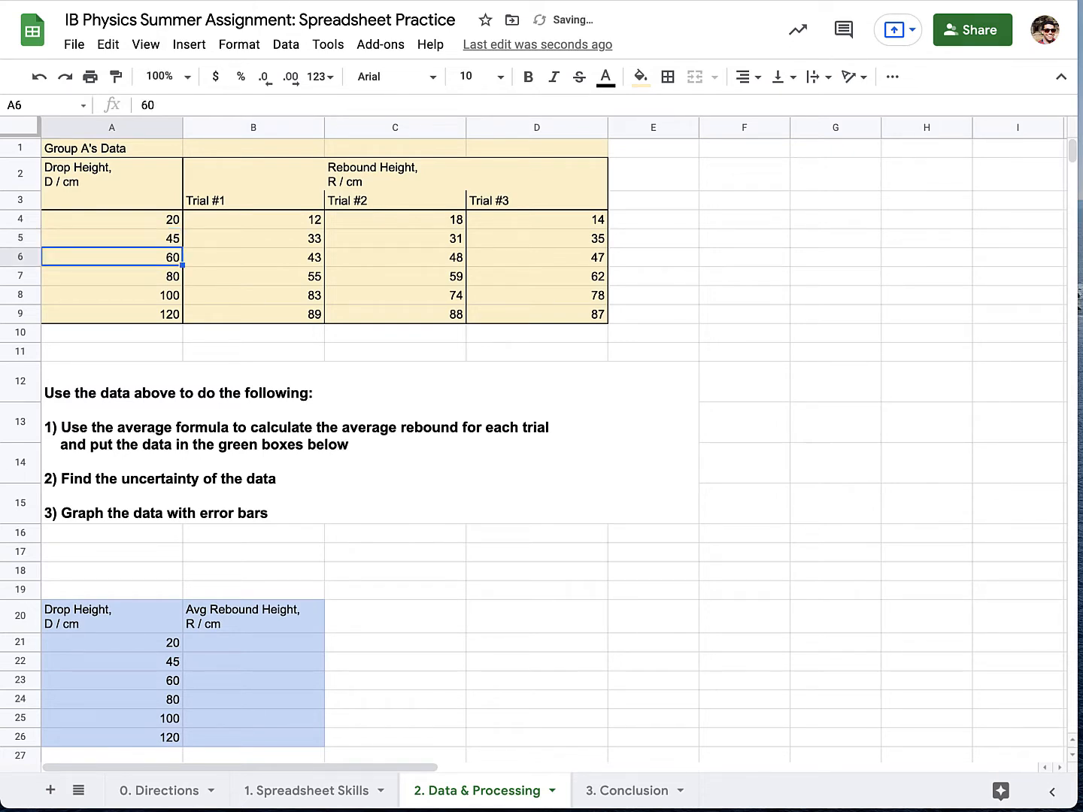
left_click(156, 663)
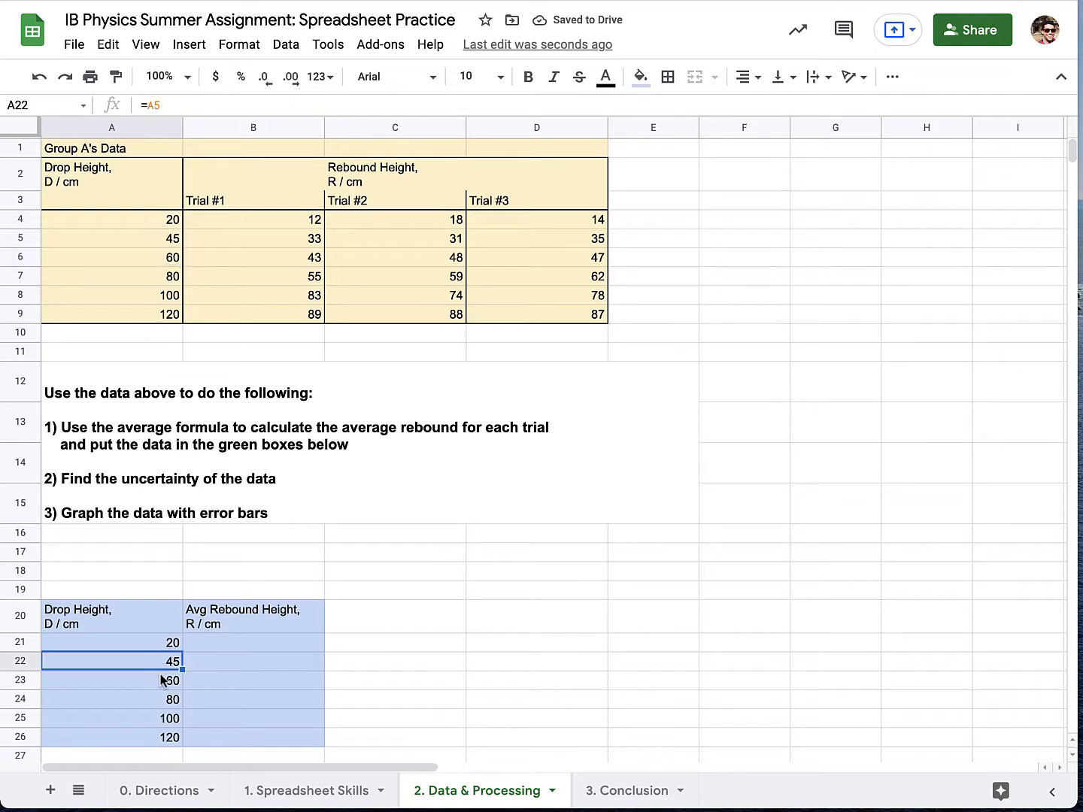
Set the drop height in A5 back to 40.
left_click(174, 240)
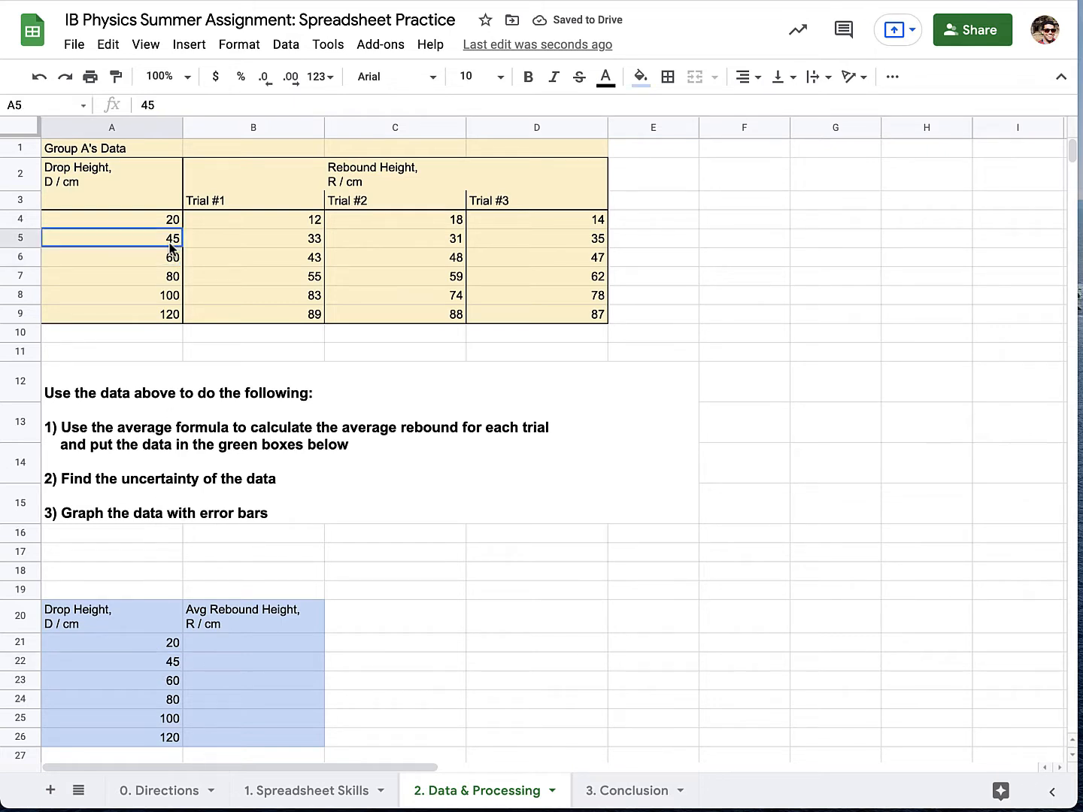
type("40")
key("Return")
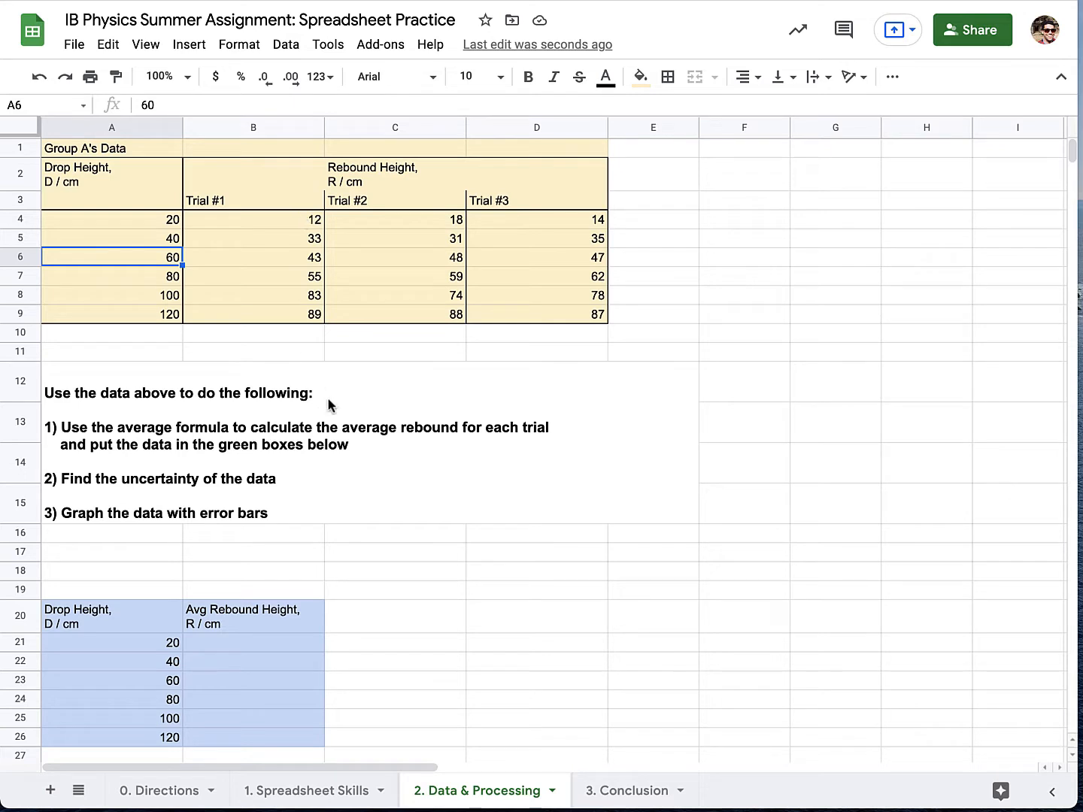
Calculate the average rebound for the 20 cm drop in B21 with =average(B4:D4) and reject the suggested autofill.
left_click(274, 644)
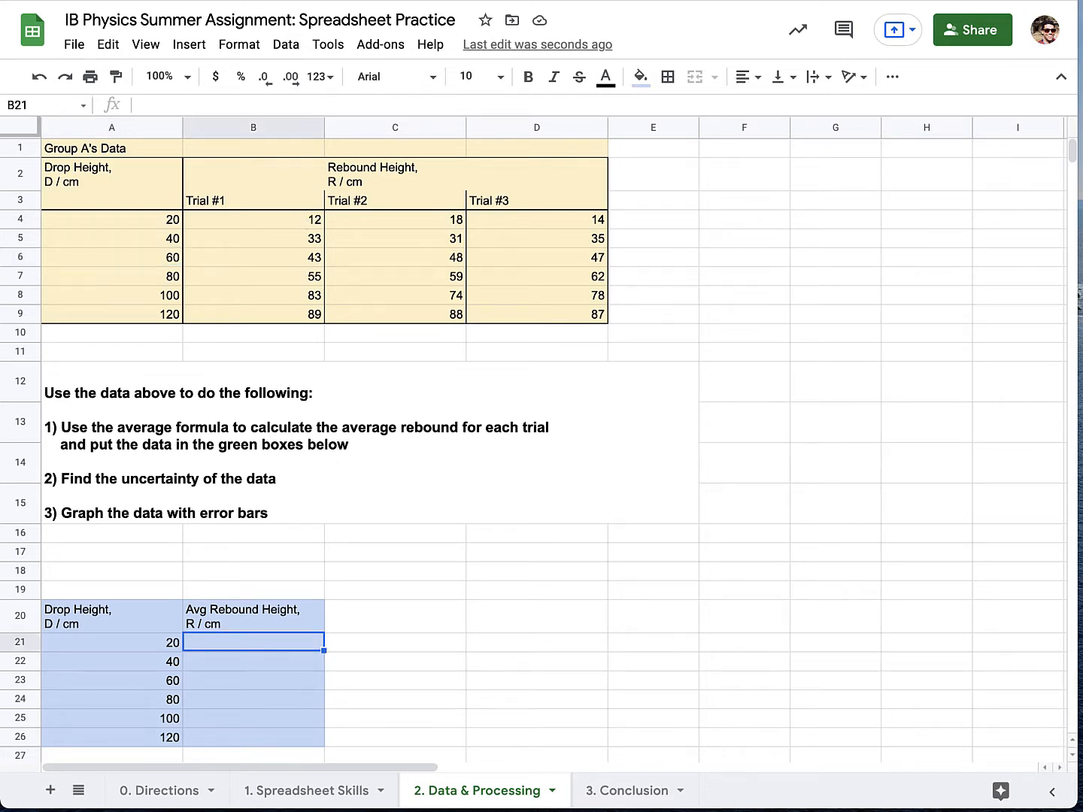
type("=average(")
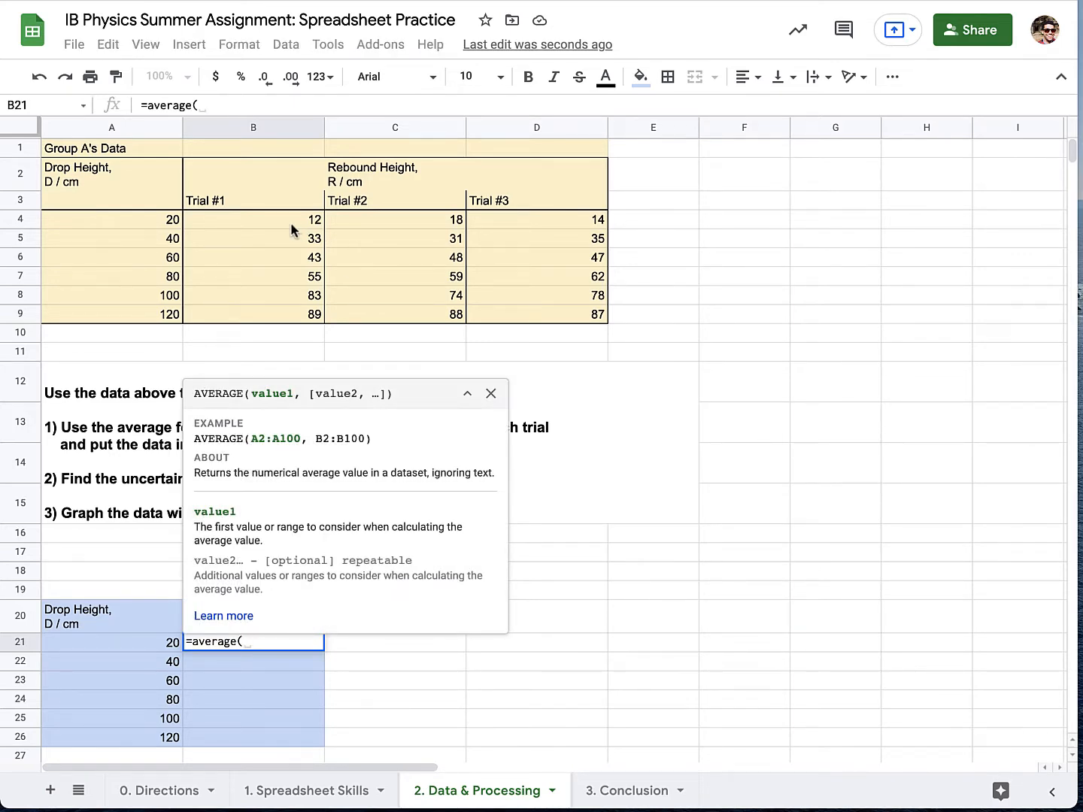
left_click_drag(289, 220, 495, 221)
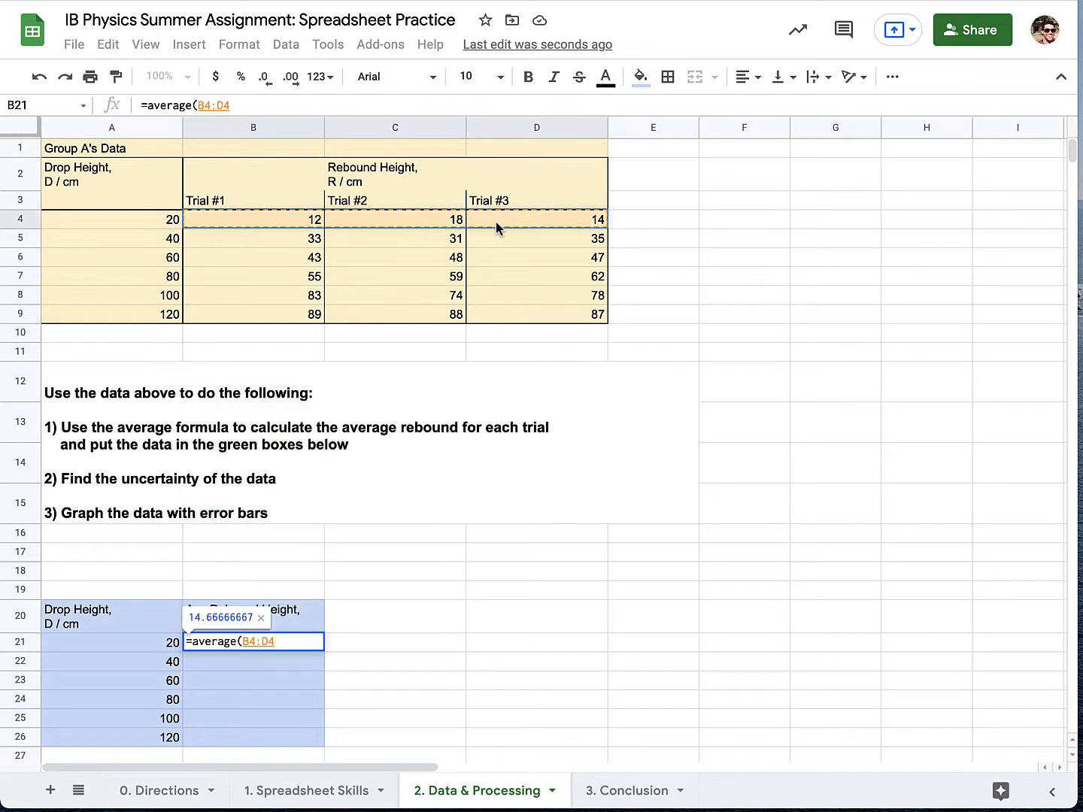
type(")")
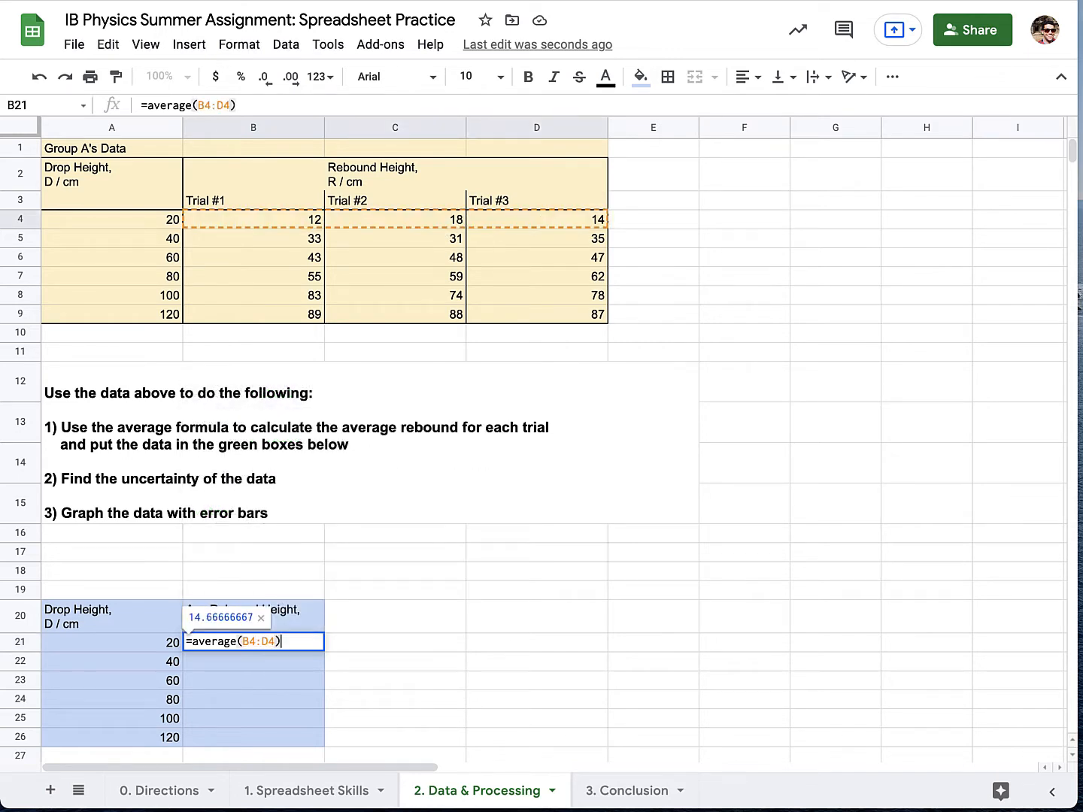
key("Return")
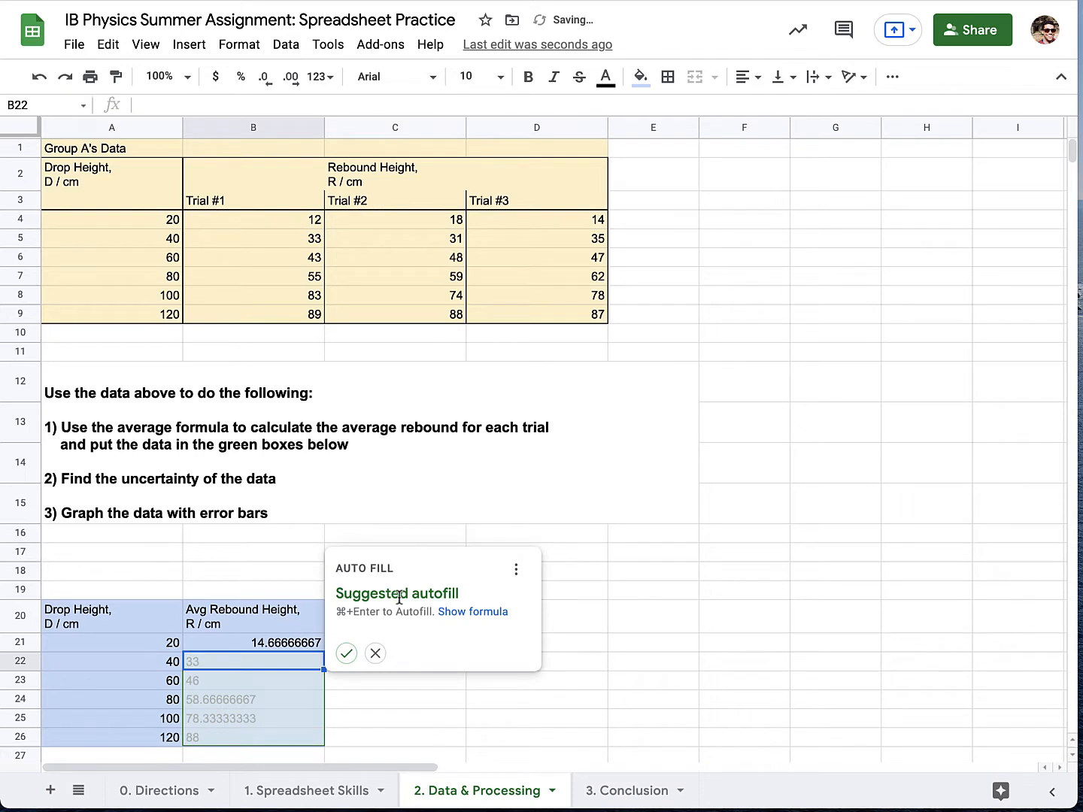
left_click(376, 653)
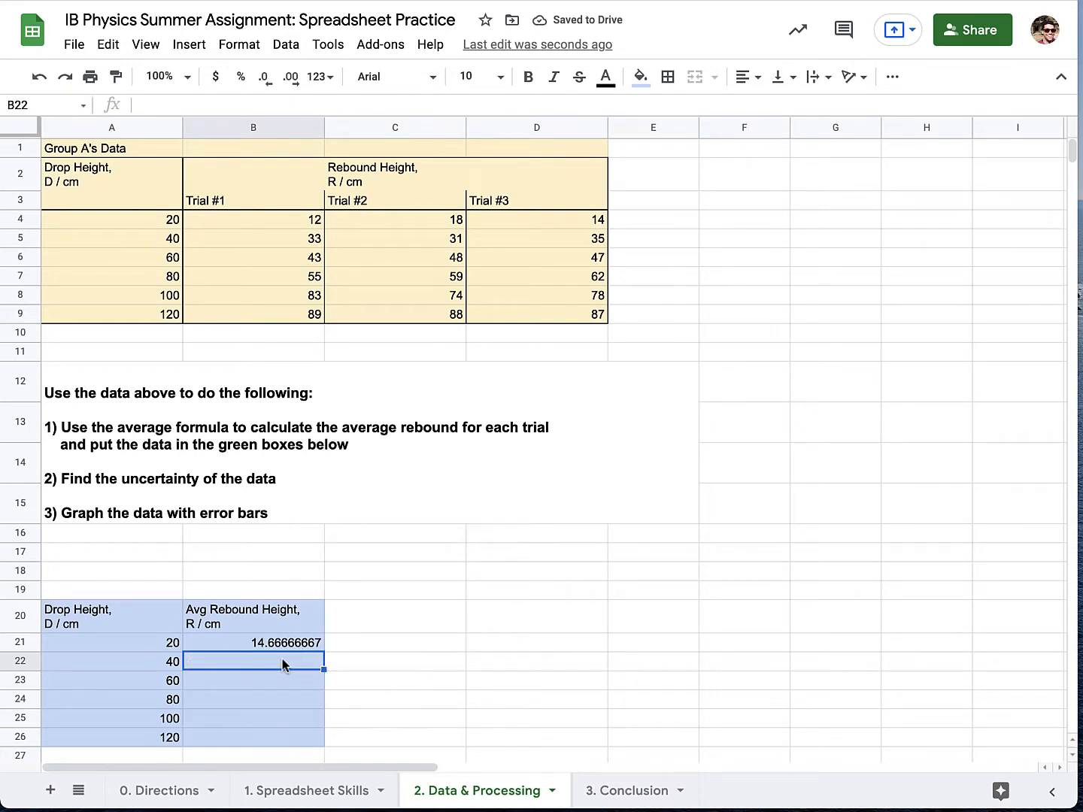
Enter =average(B5:D5) in B22 for the 40 cm drop and fill the average formula down through B26.
type("=ave")
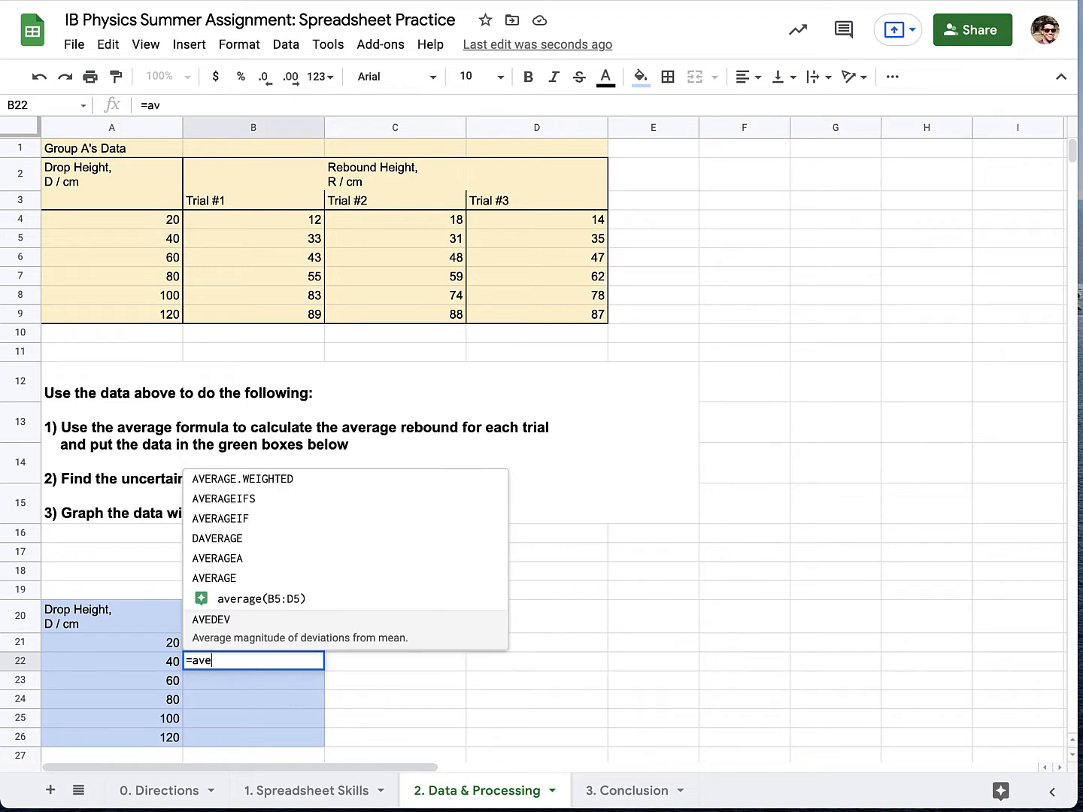
type("rage(")
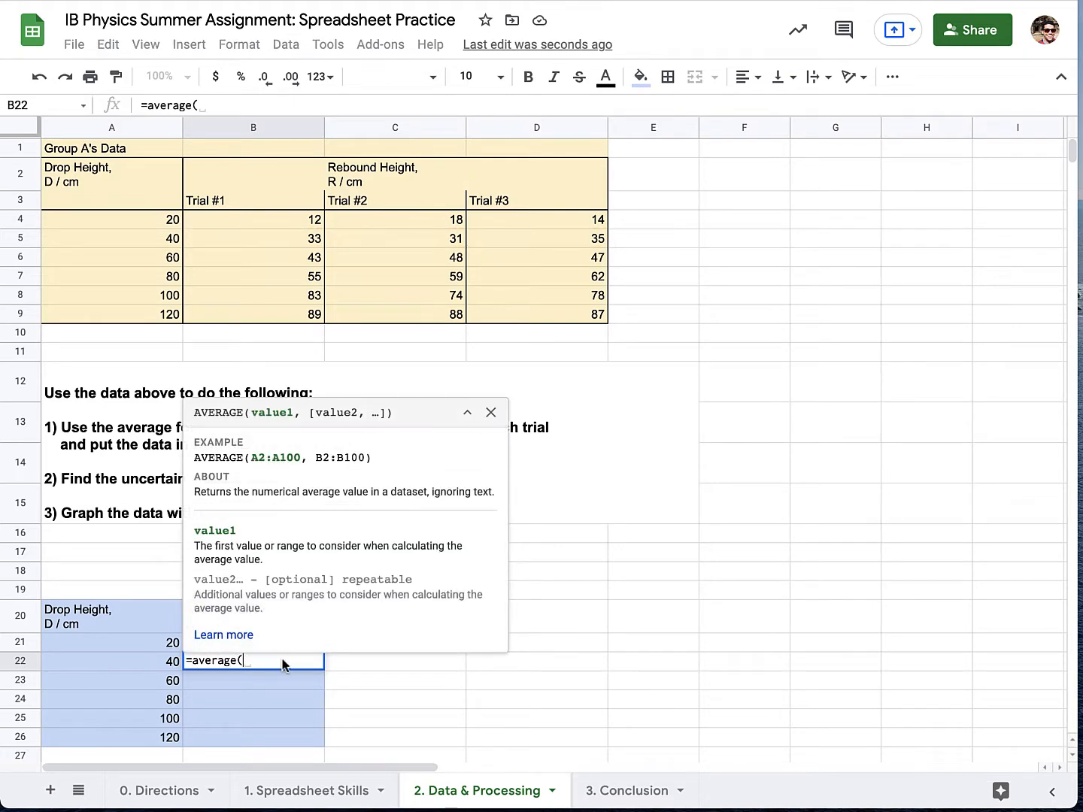
left_click_drag(319, 239, 531, 244)
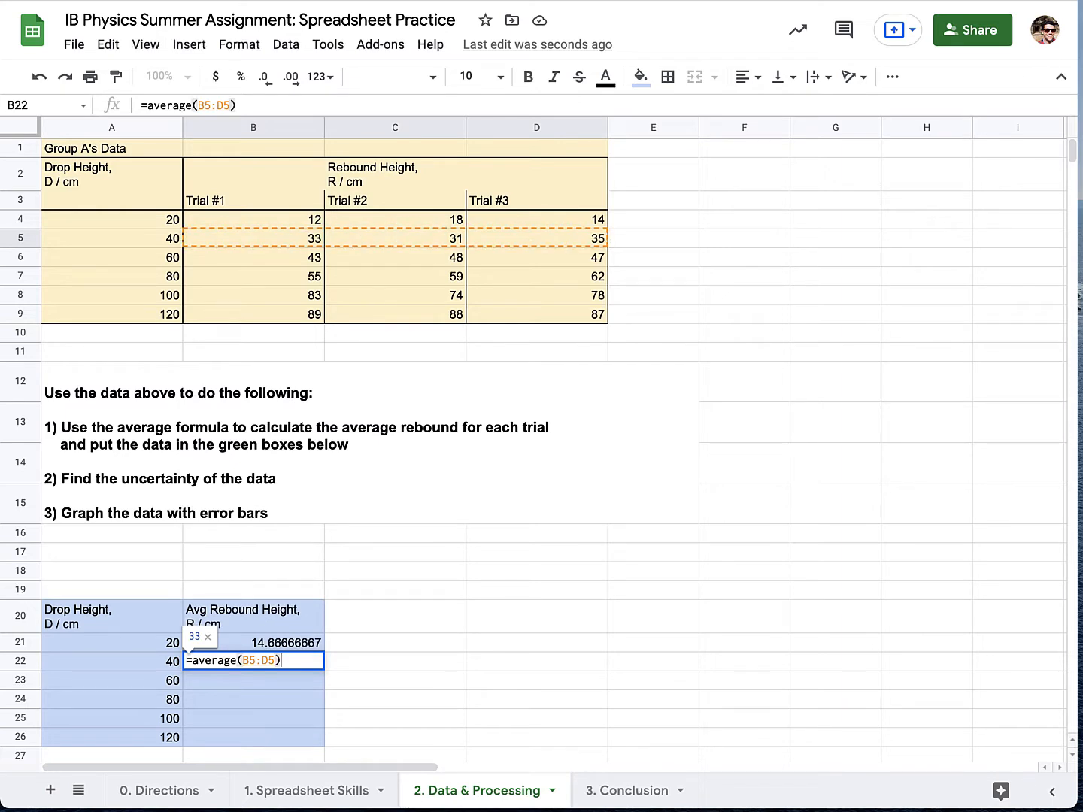
key("Return")
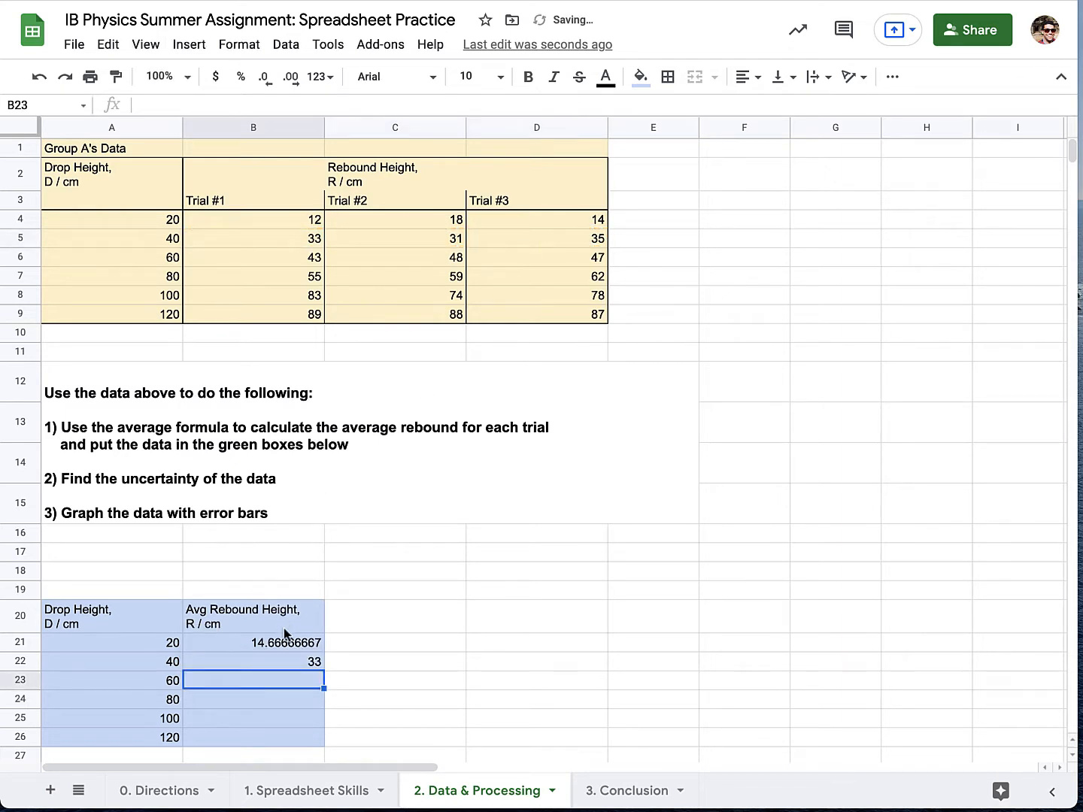
left_click_drag(283, 647, 314, 731)
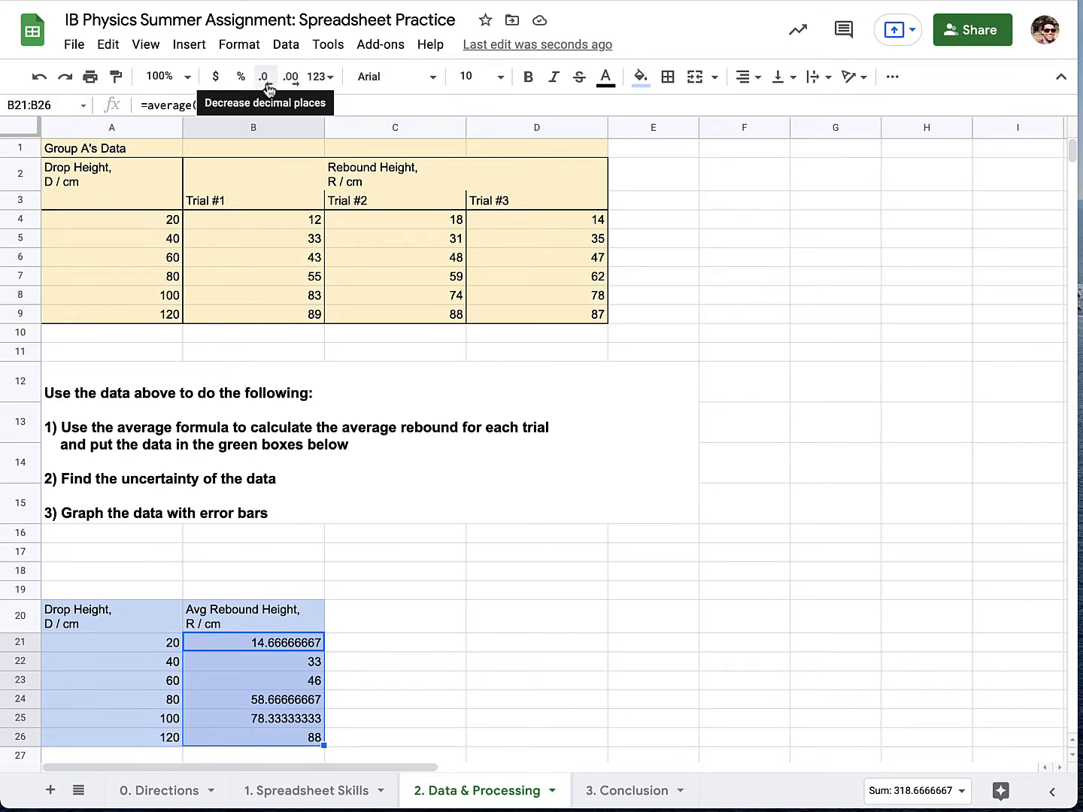
Reduce the average rebound heights in B21:B26 to zero decimal places.
left_click(264, 77)
left_click(264, 76)
left_click(264, 77)
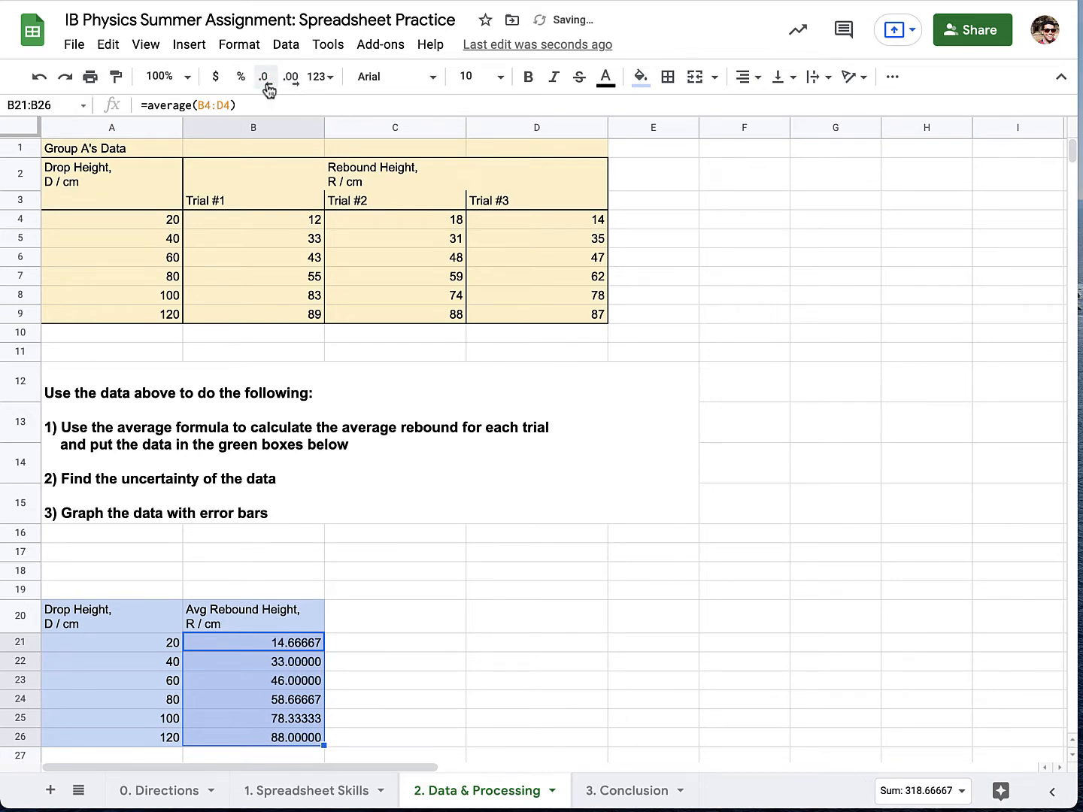
left_click(267, 85)
left_click(267, 85)
left_click(267, 85)
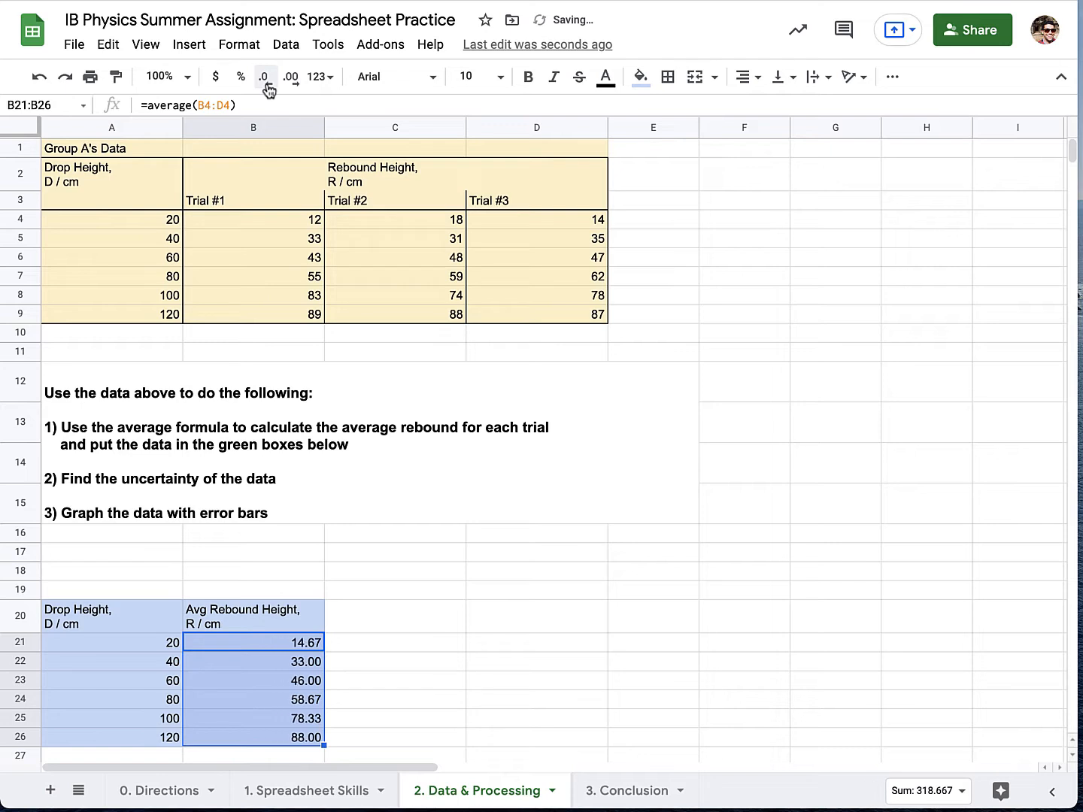
left_click(267, 85)
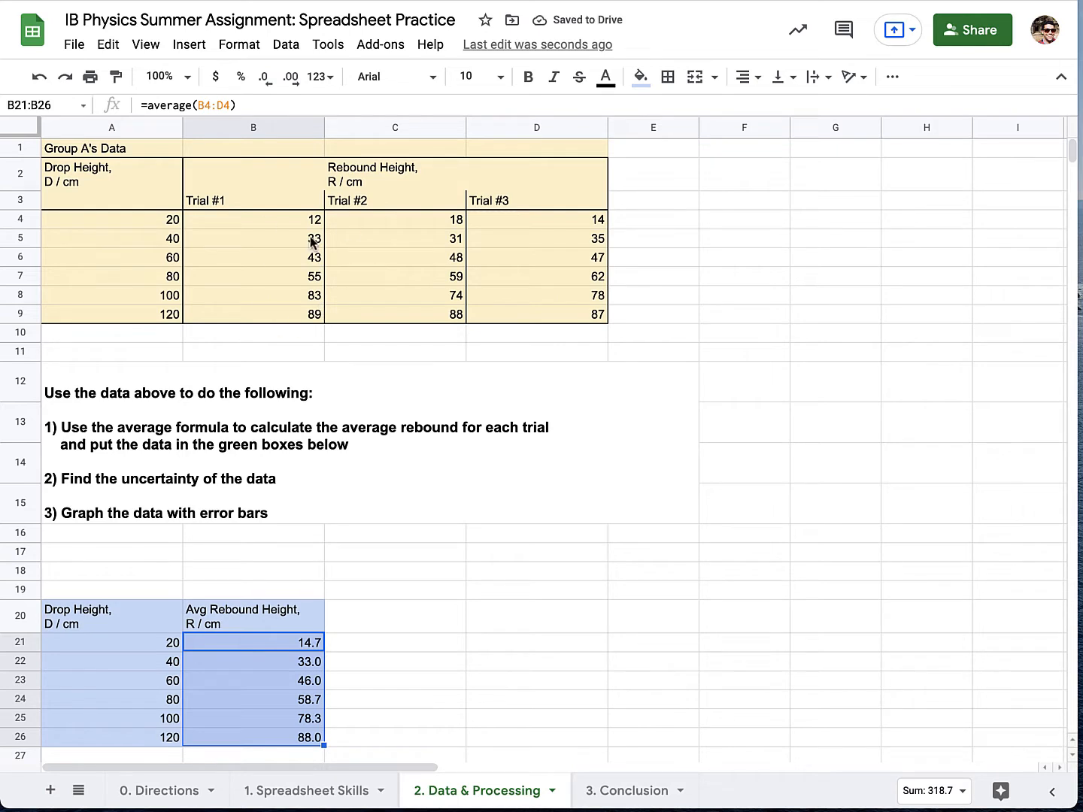
left_click(265, 84)
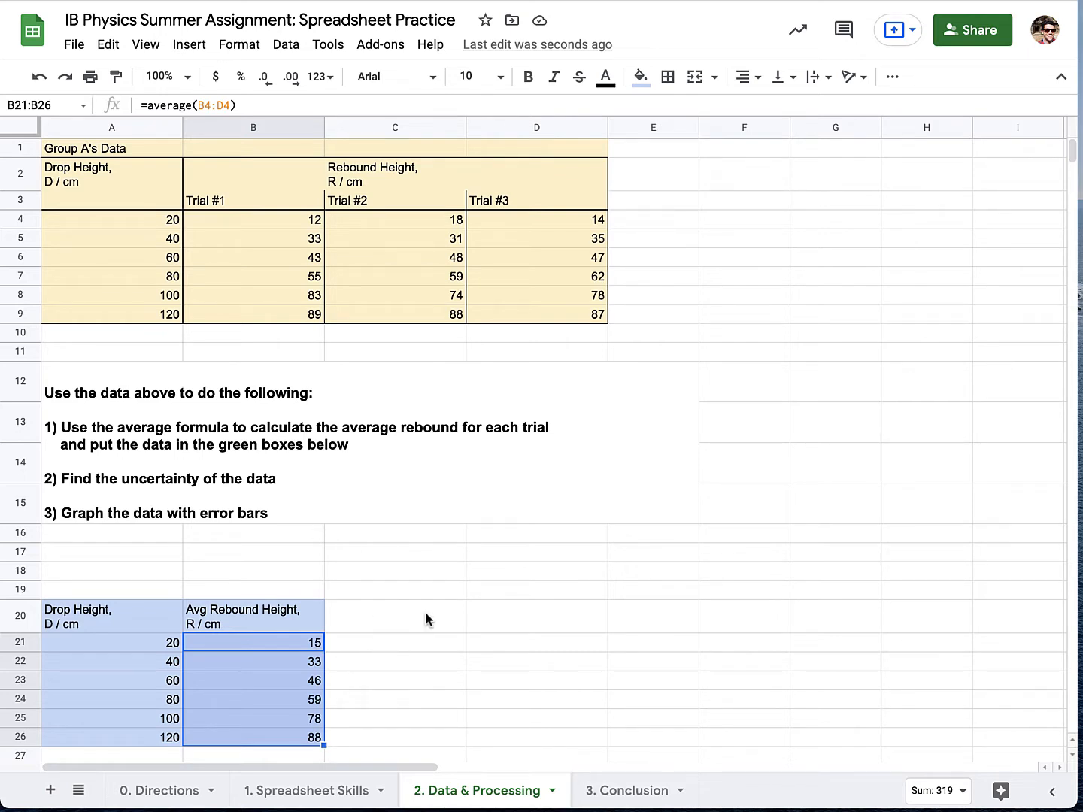
Enter the column headings max, min and uncertainty in cells F2, G2 and H2 beside Group A's data.
left_click(526, 617)
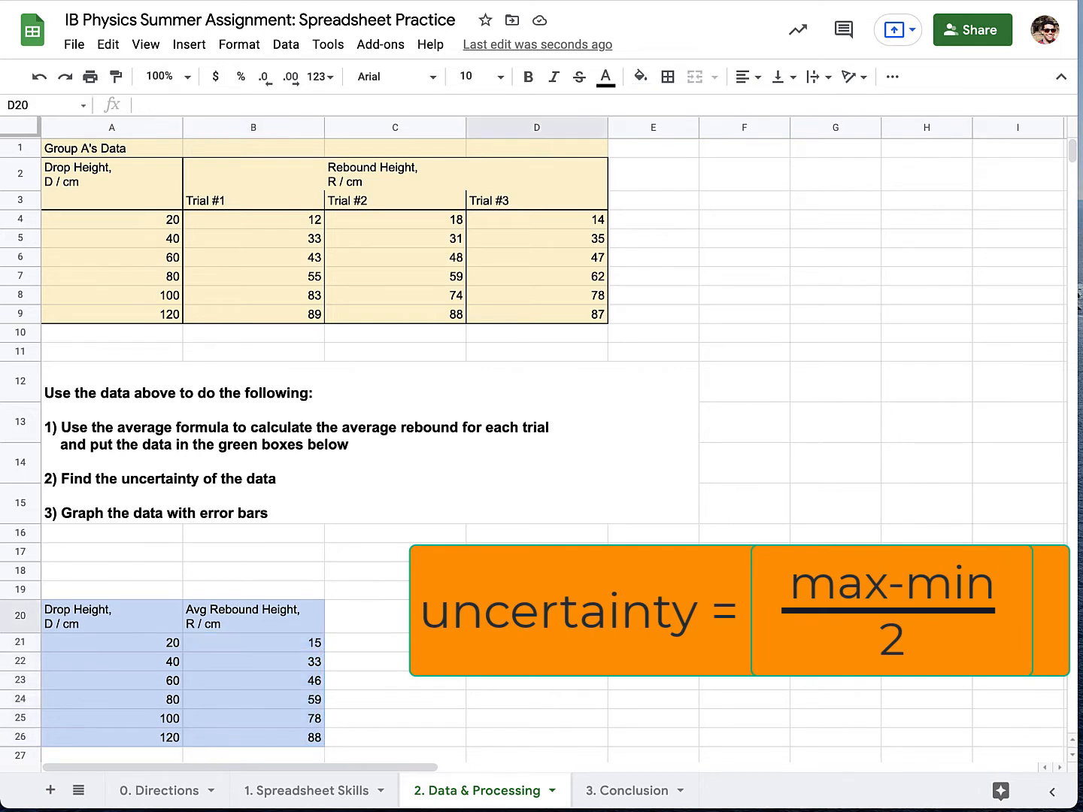
left_click(741, 185)
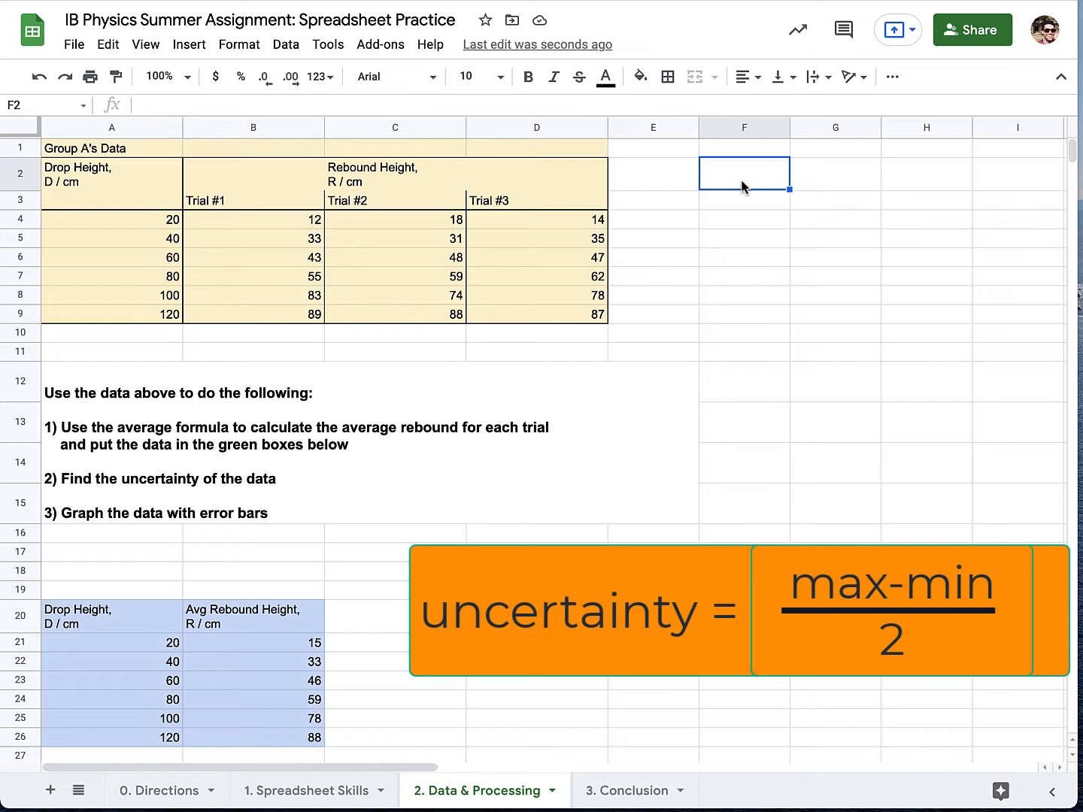
type("max")
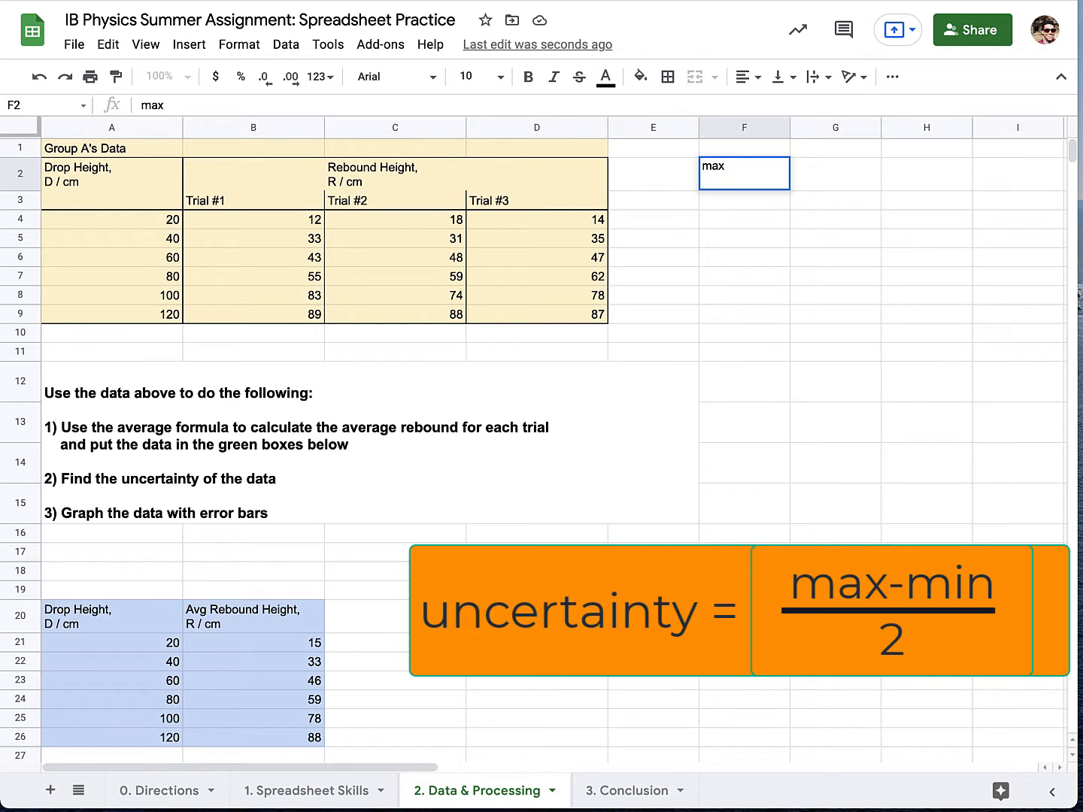
key("Tab")
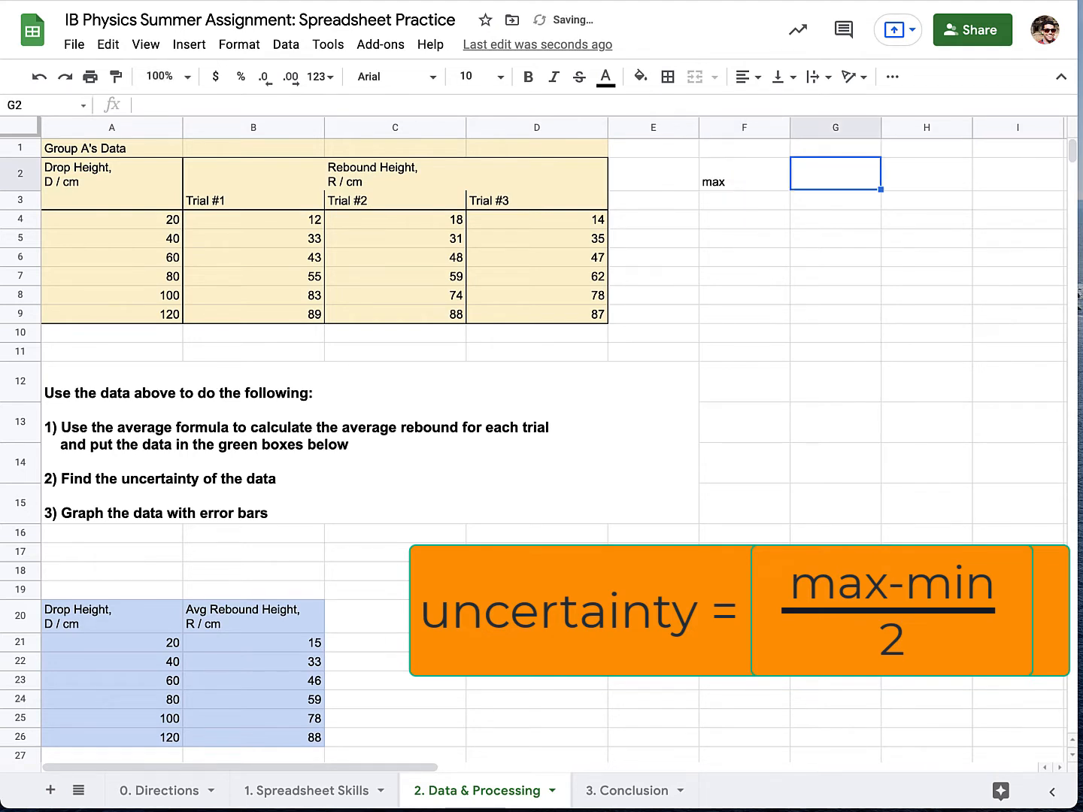
type("min")
key("Tab")
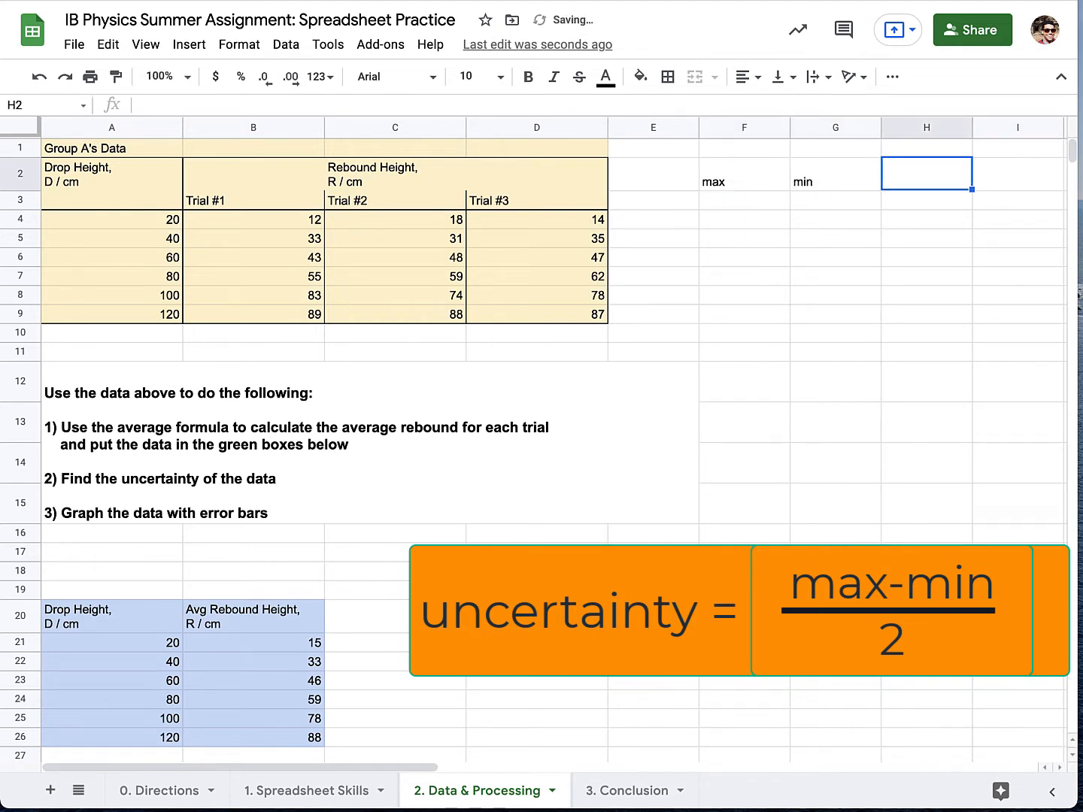
type("uncertainty")
key("Return")
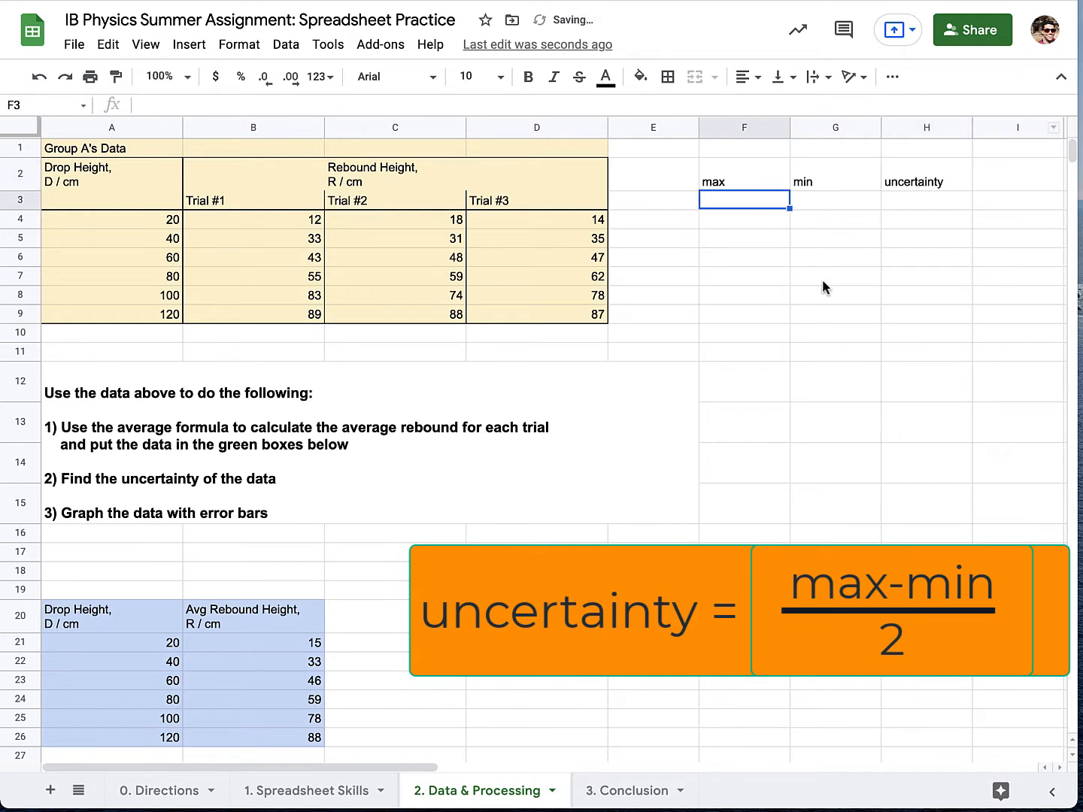
Calculate the maximum rebound for the 20 cm drop in F4 with =max(B4:D4).
left_click(716, 220)
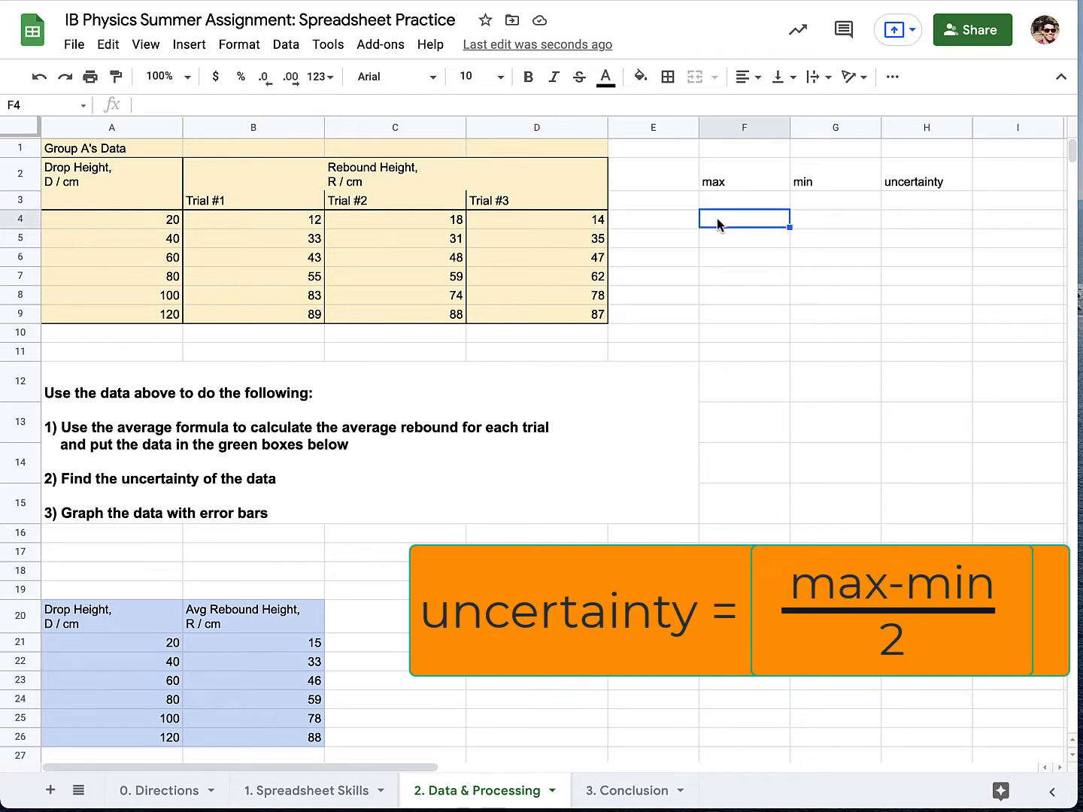
type("=max(")
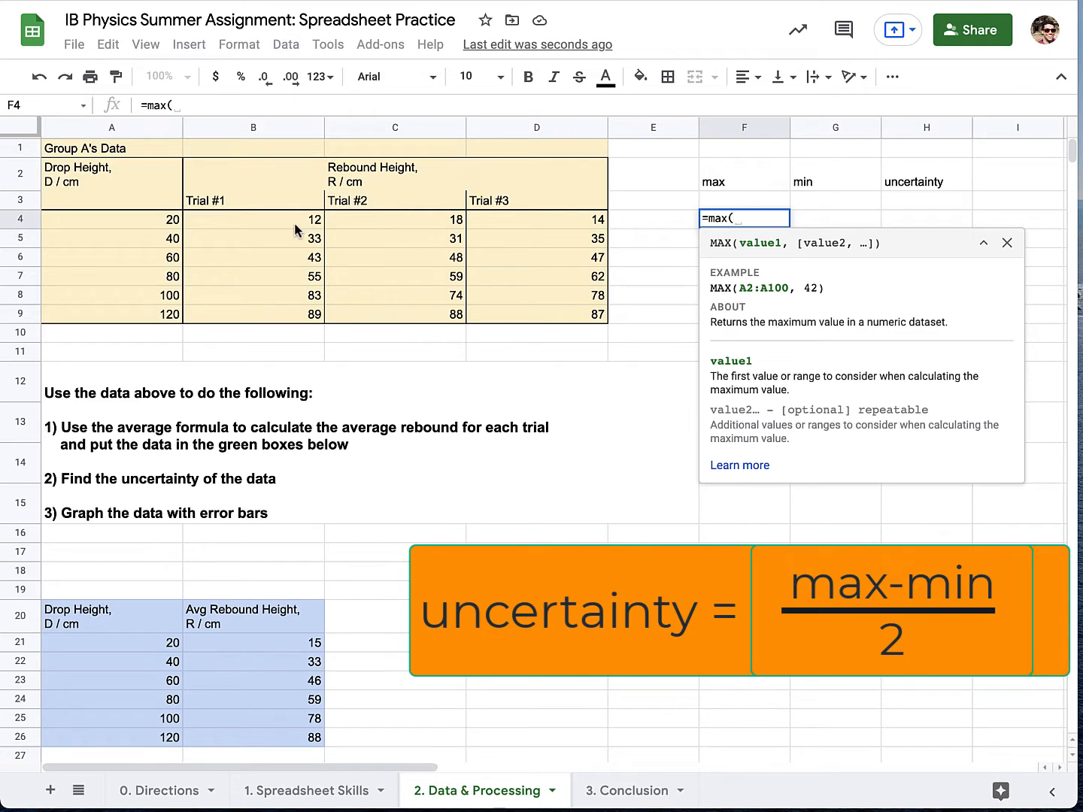
left_click_drag(304, 219, 495, 223)
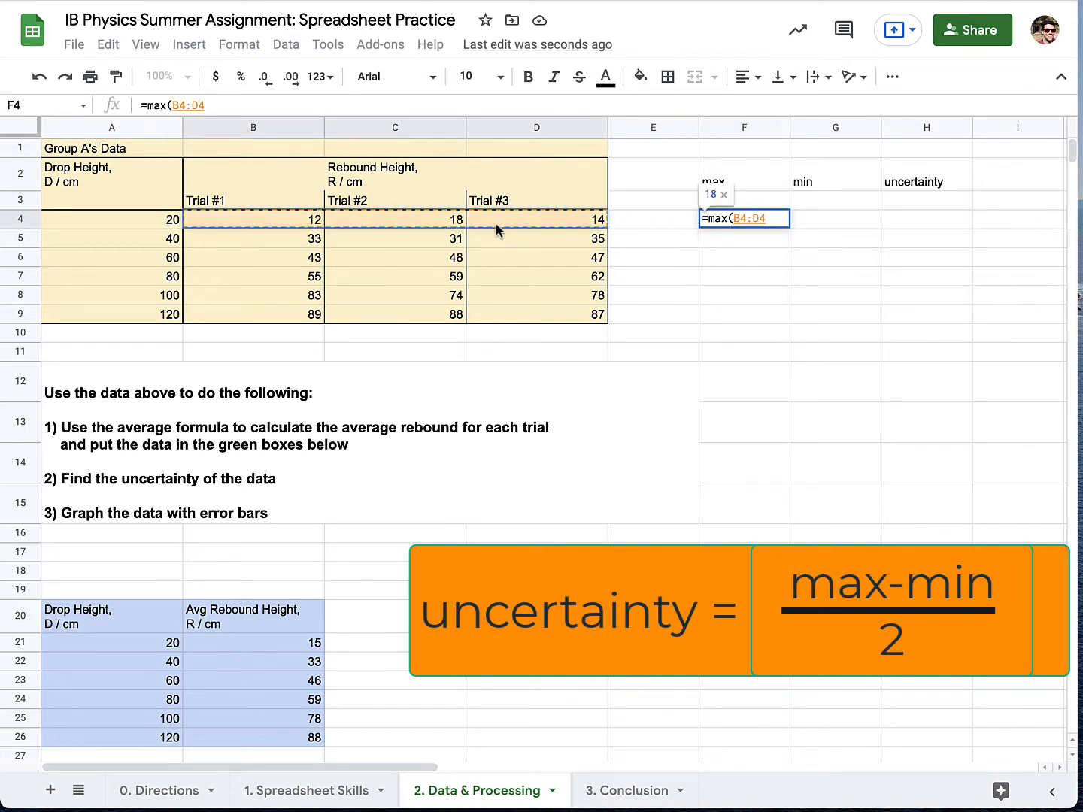
key("Return")
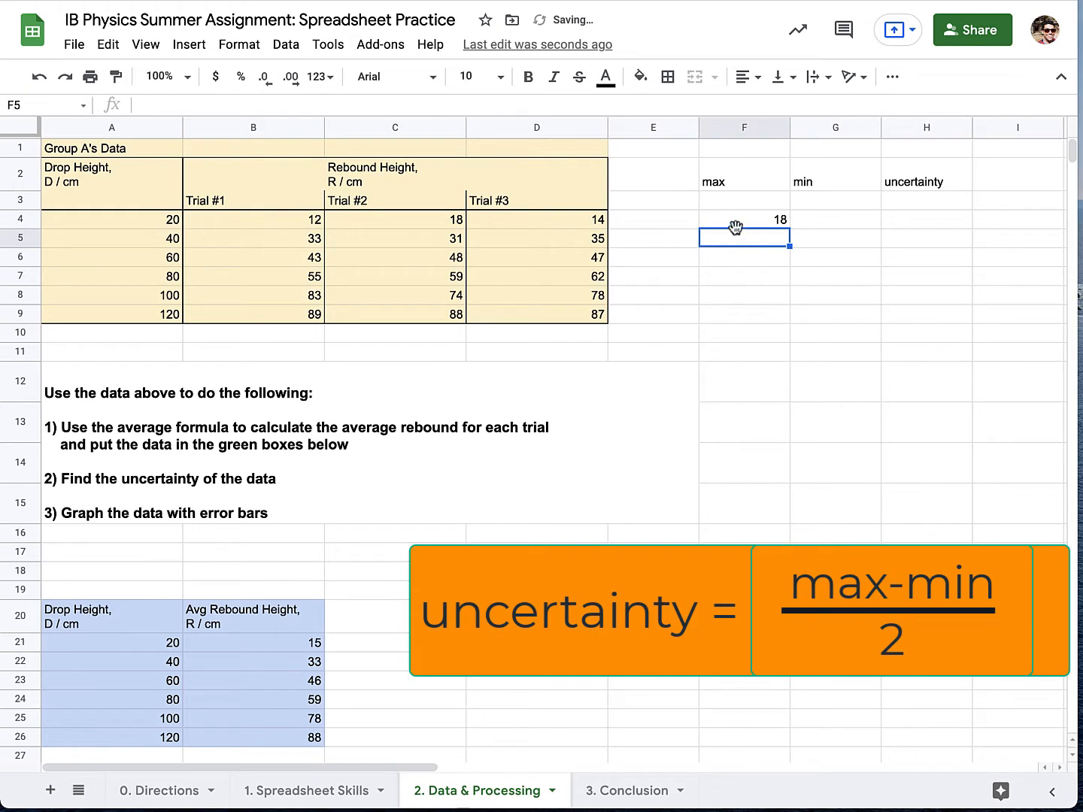
Enter =max(B5:D5) in F5 for the 40 cm drop and fill the max formula down through F9.
type("=")
type("max(")
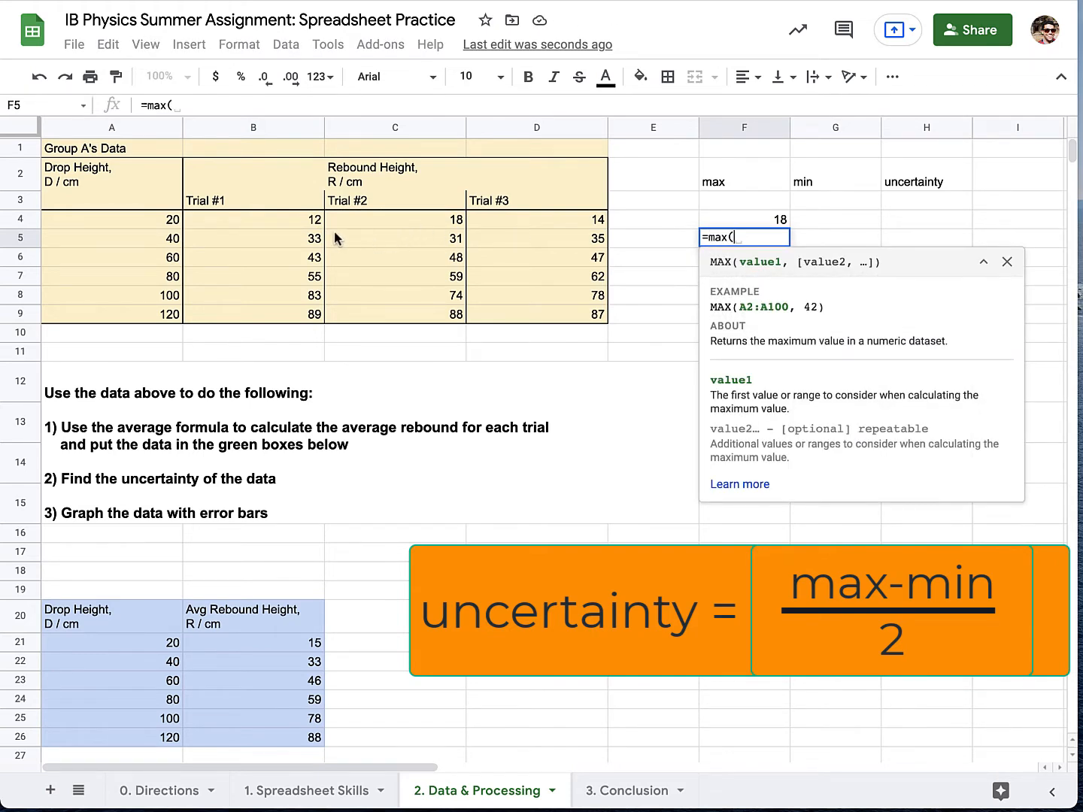
left_click_drag(334, 239, 530, 239)
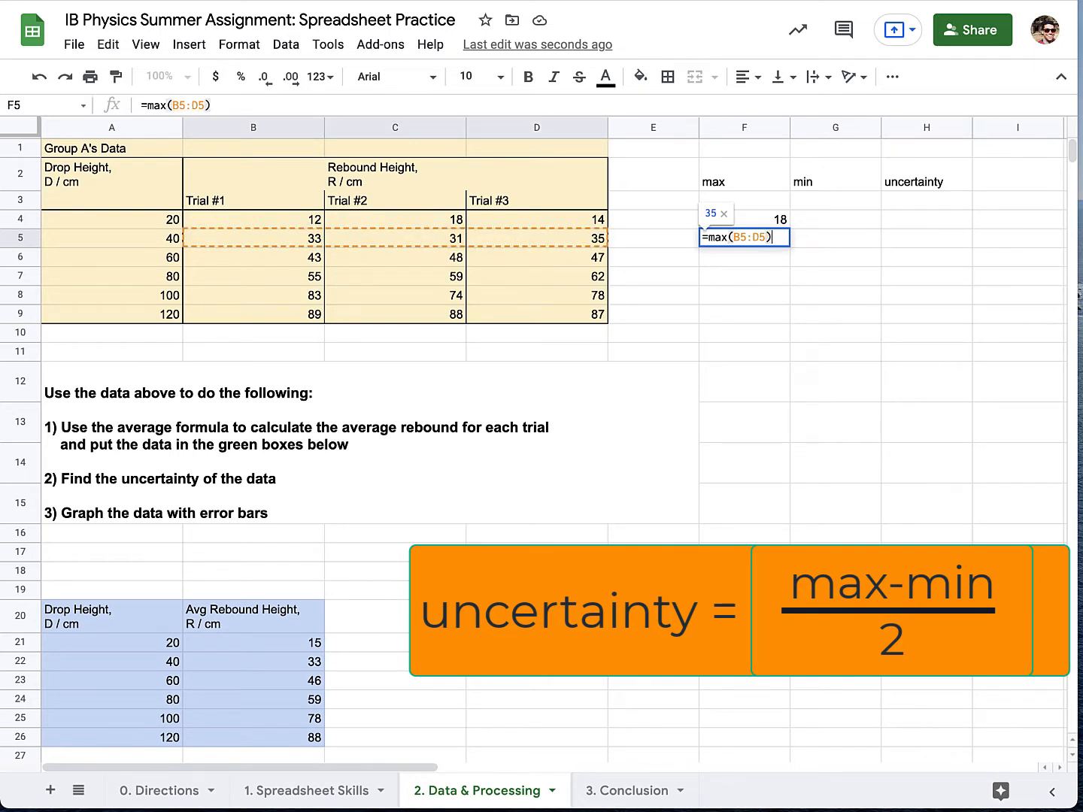
key("Return")
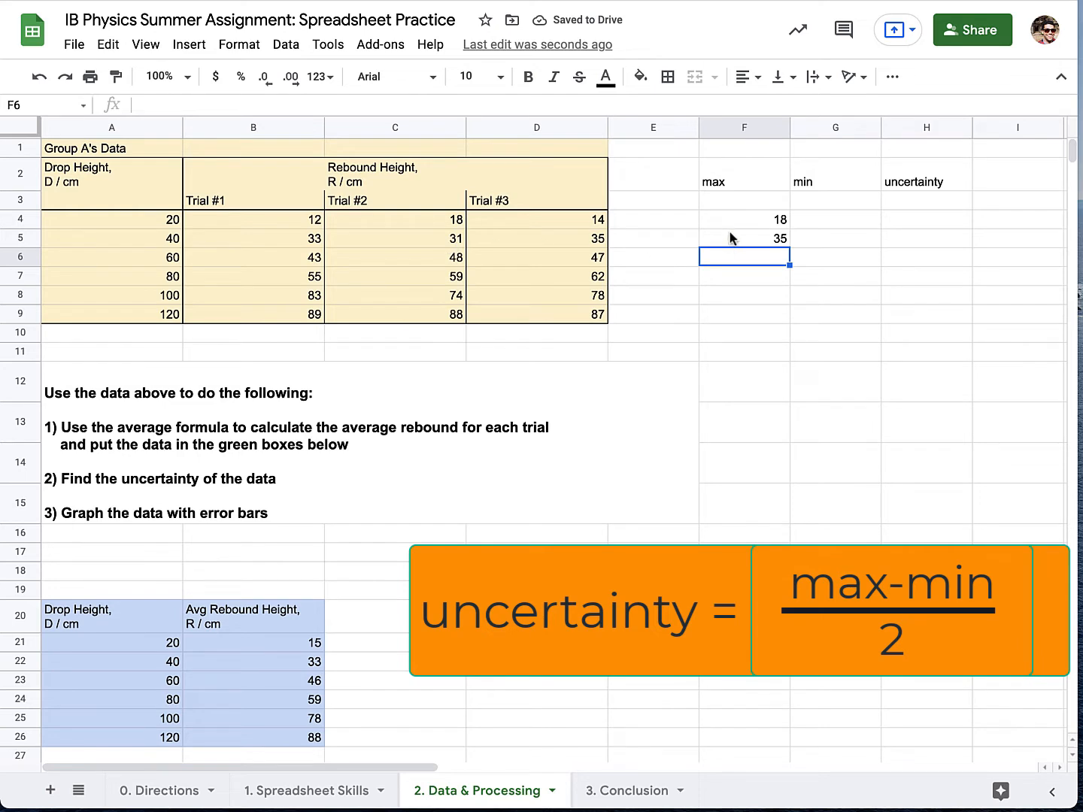
left_click_drag(740, 221, 775, 315)
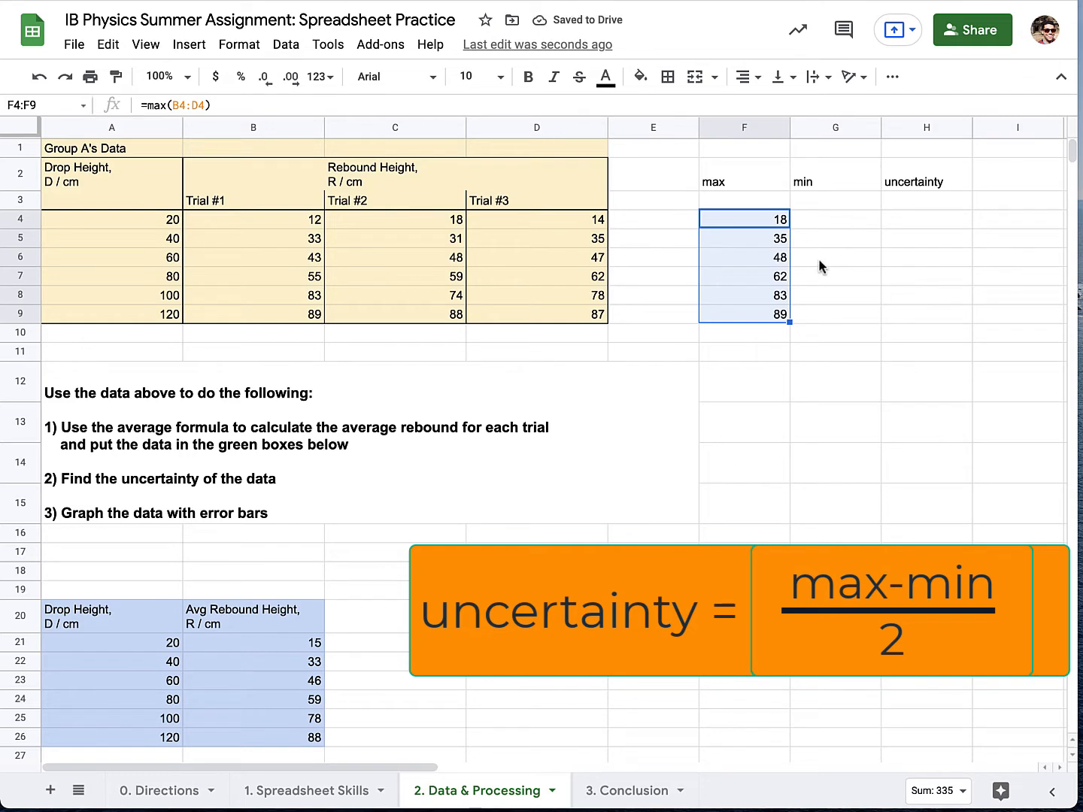
Calculate the minimum rebound in G4 with =min(B4:D4) and fill the formula down through G9.
left_click(833, 221)
type("=min(")
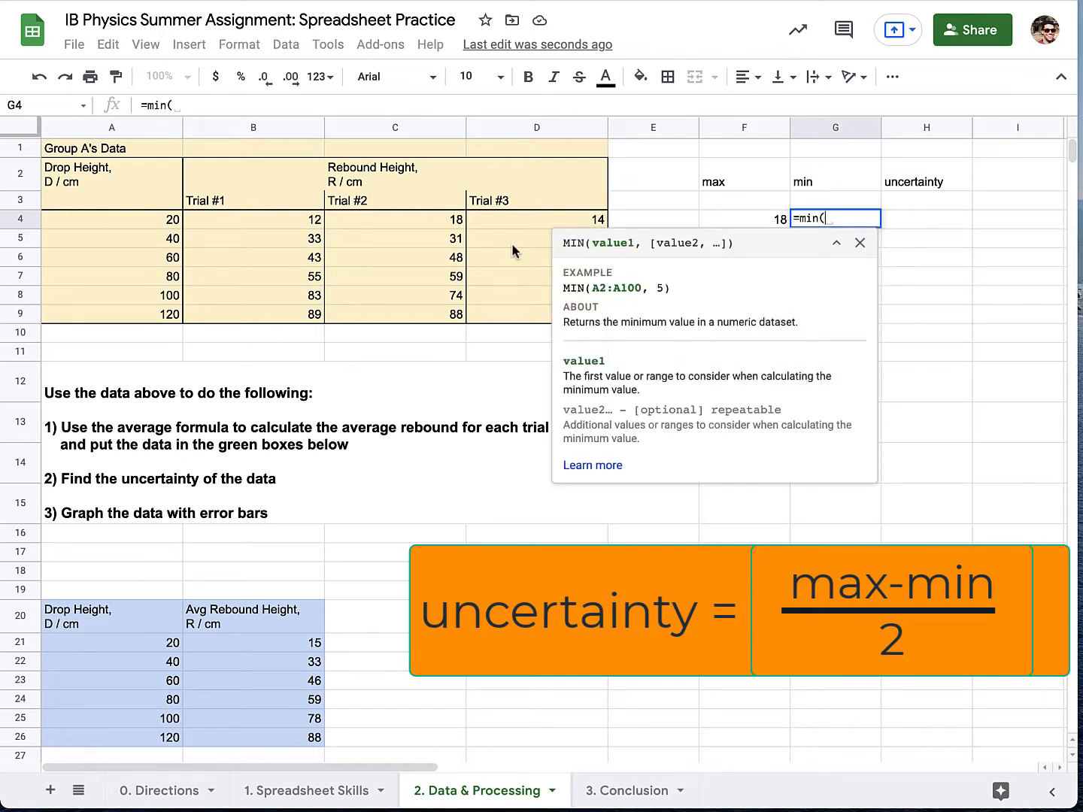
left_click_drag(315, 218, 524, 224)
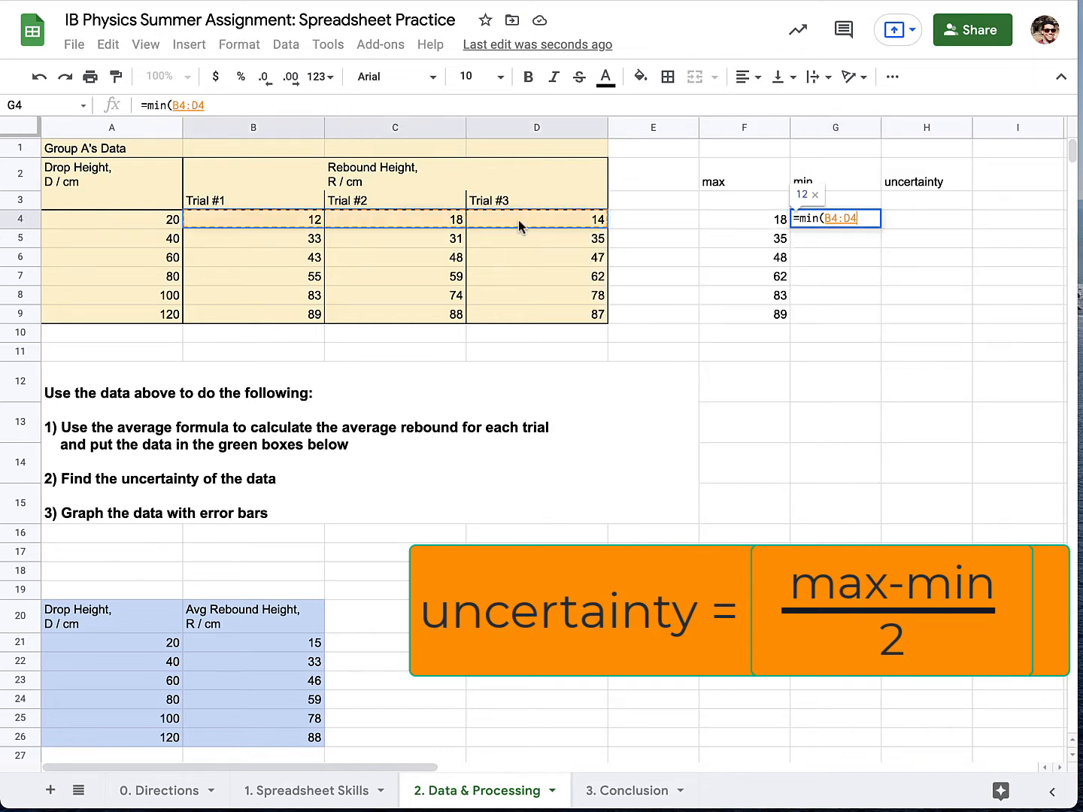
type(")")
key("Return")
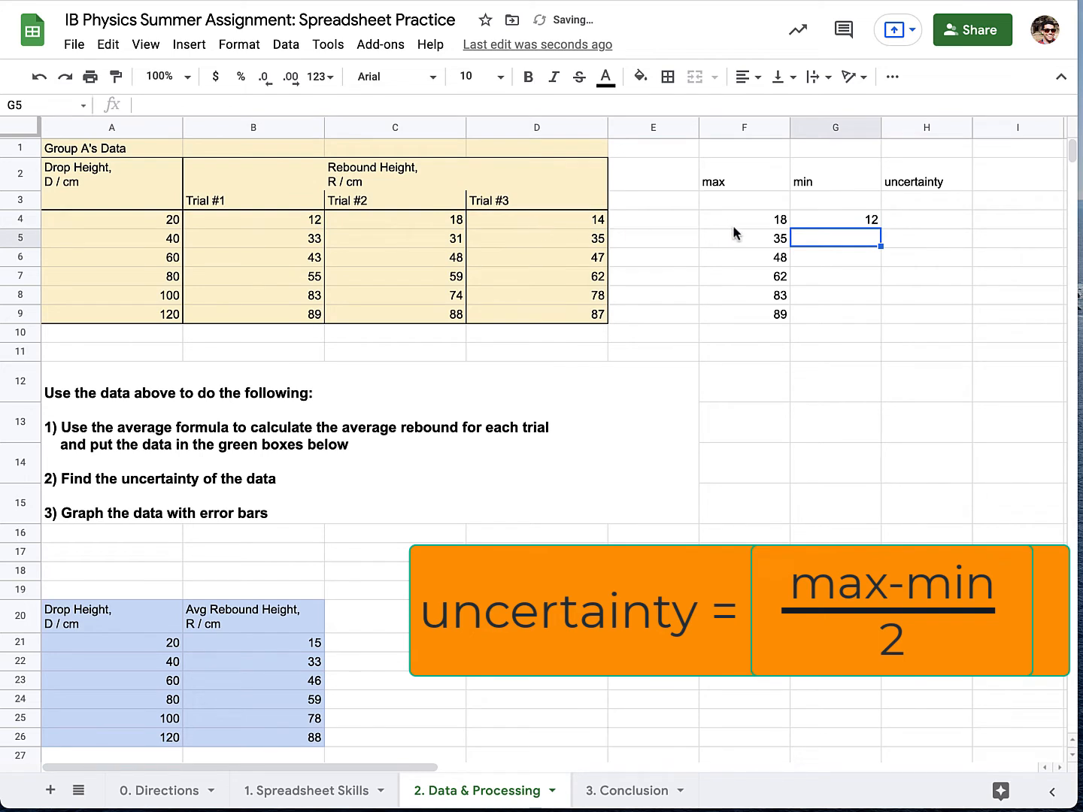
left_click(850, 221)
left_click_drag(879, 227, 849, 314)
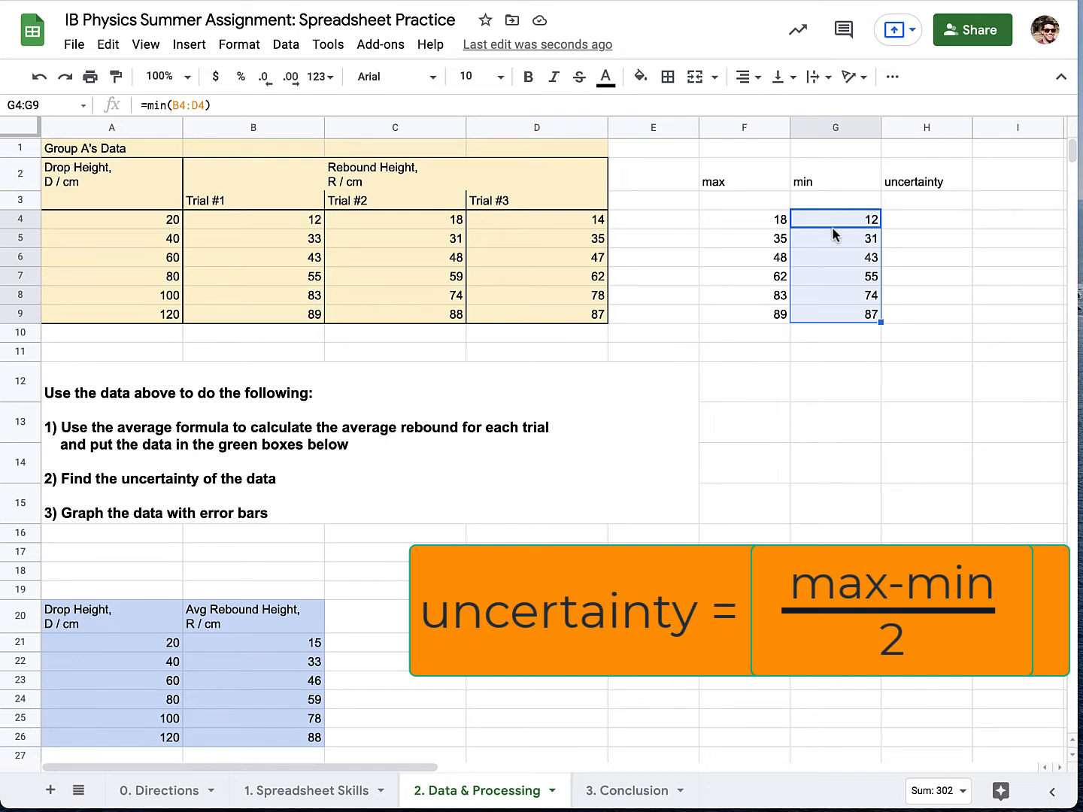
Calculate the uncertainty in H4 as half the range with =(F4-G4)/2 and fill the formula down through H9.
left_click(938, 225)
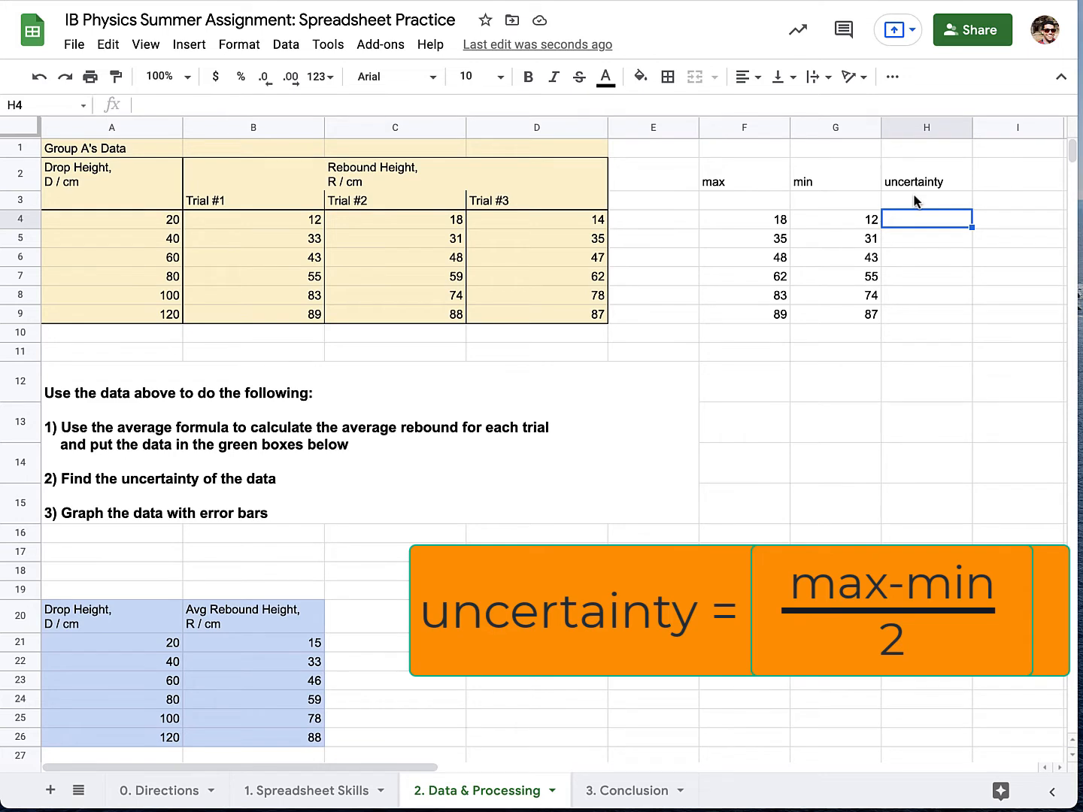
type("=(")
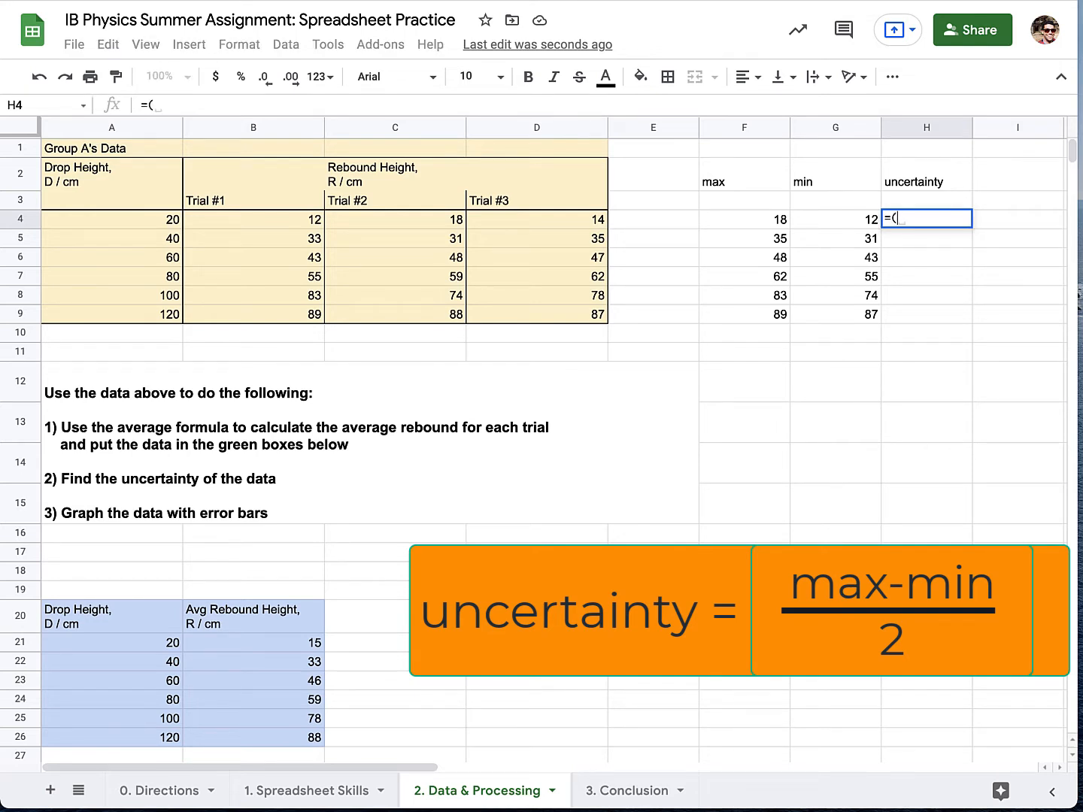
left_click(782, 226)
type("-")
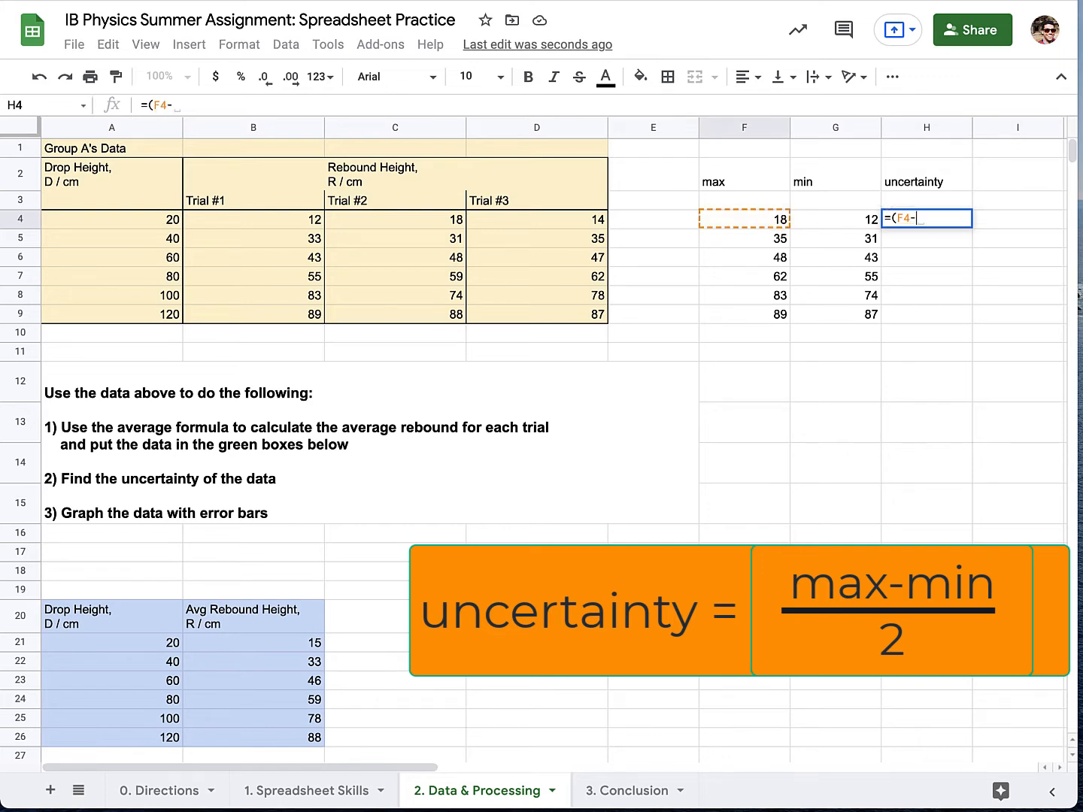
left_click(829, 223)
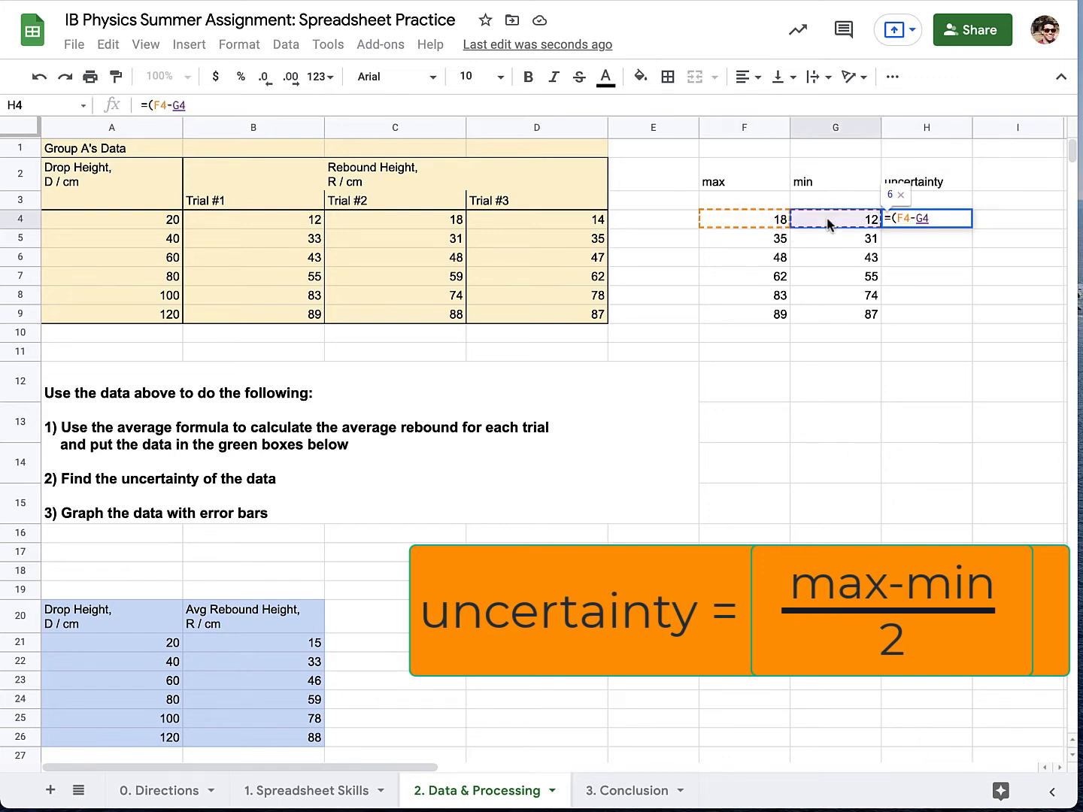
type(")/2")
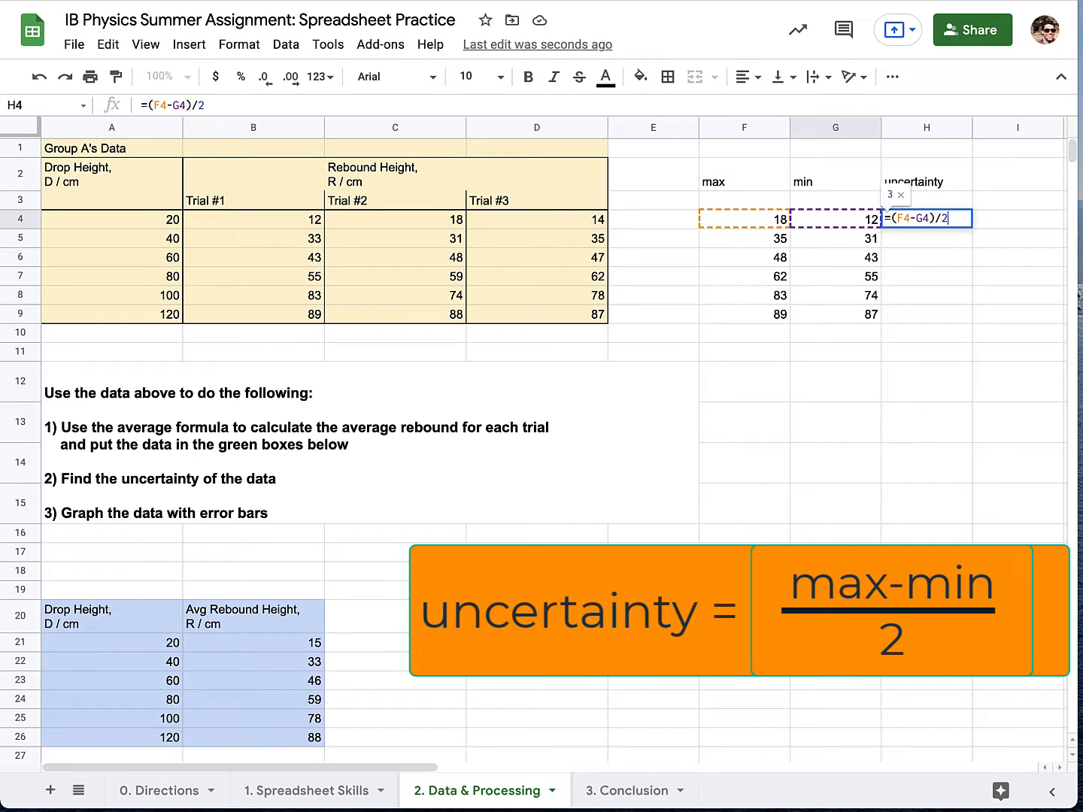
key("Return")
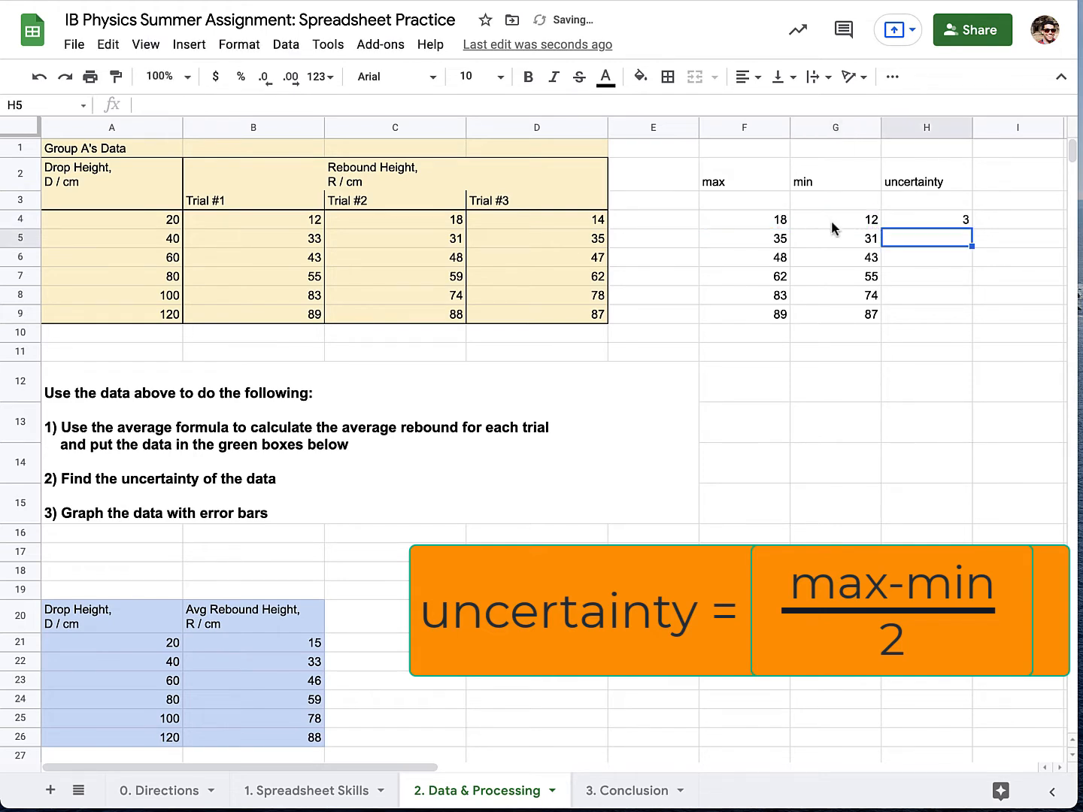
left_click(953, 221)
left_click_drag(968, 227, 965, 314)
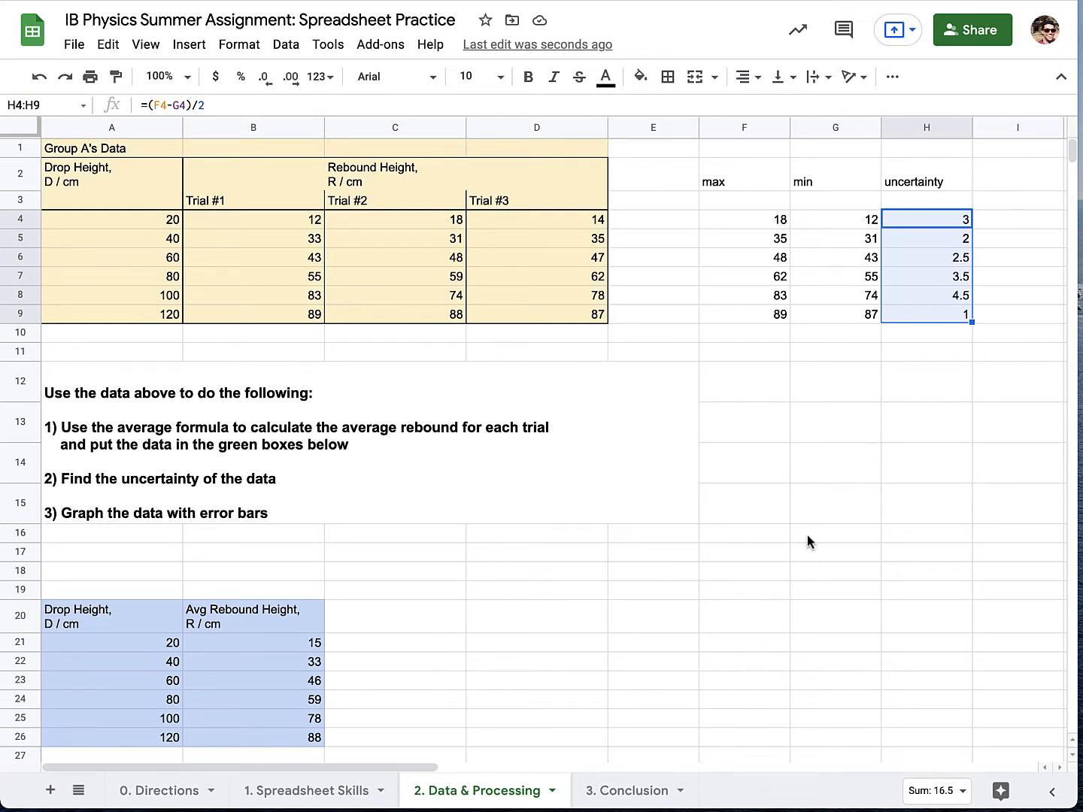
Label cell G12 "error bar =" and enter 5 as the error bar value in H12.
left_click(812, 392)
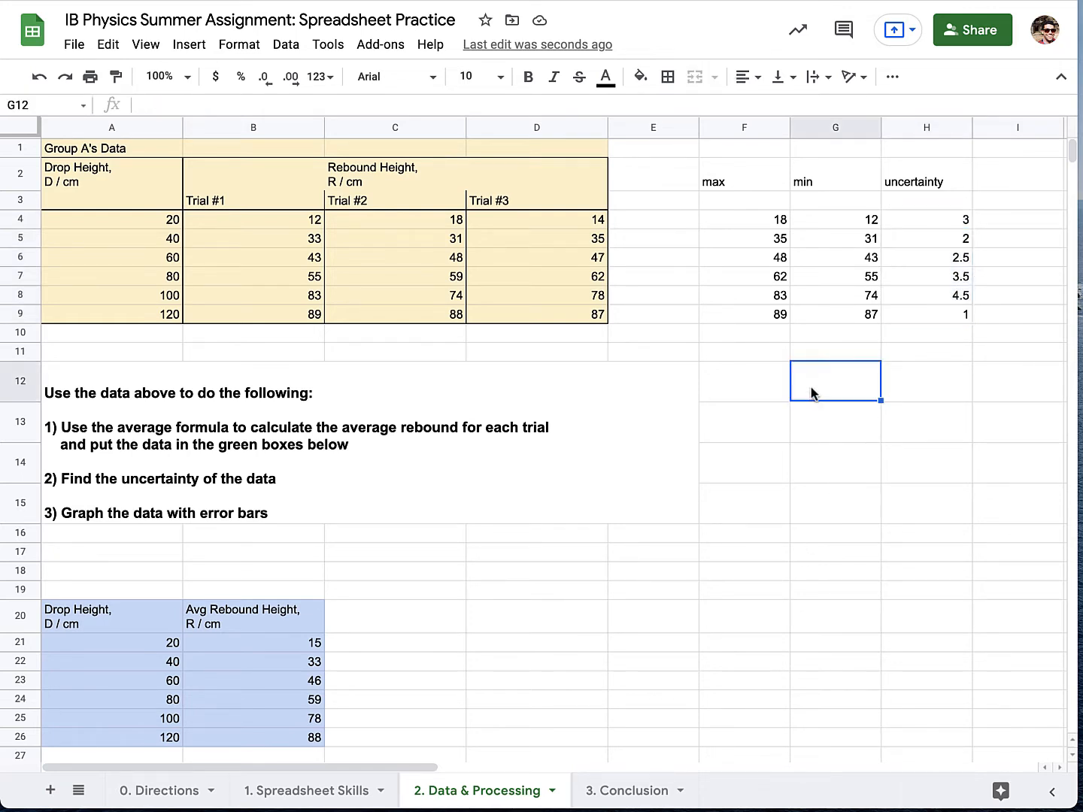
type("error bar =")
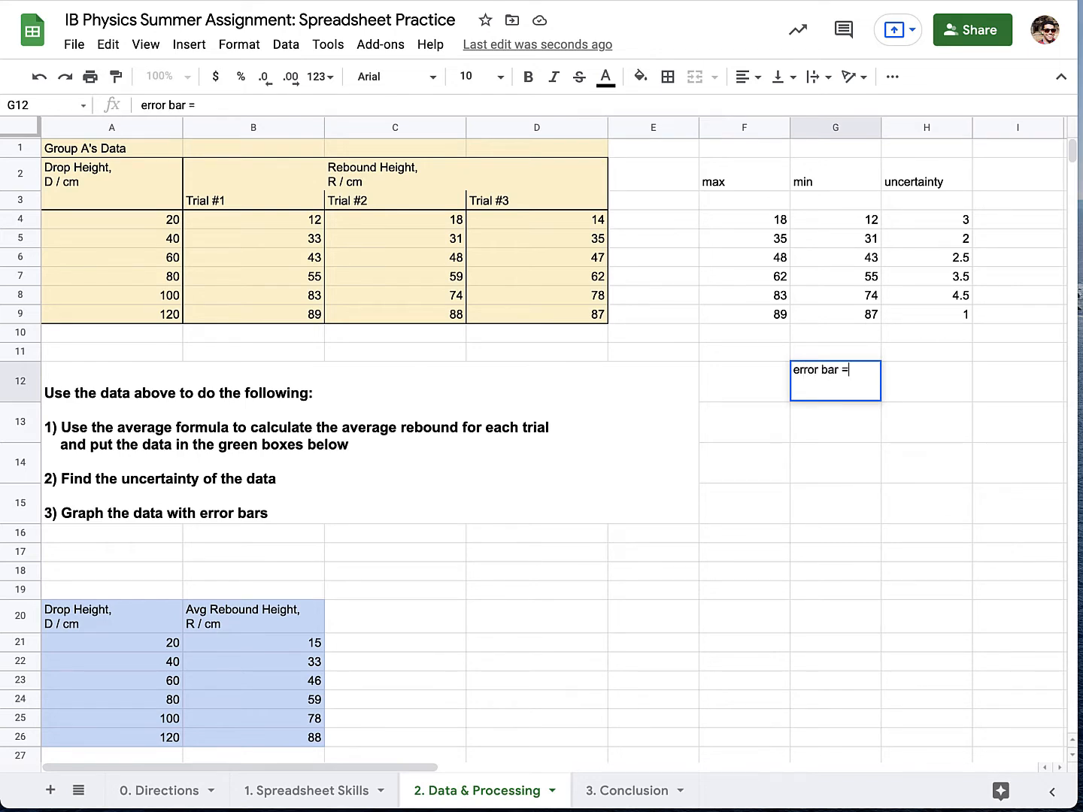
key("Tab")
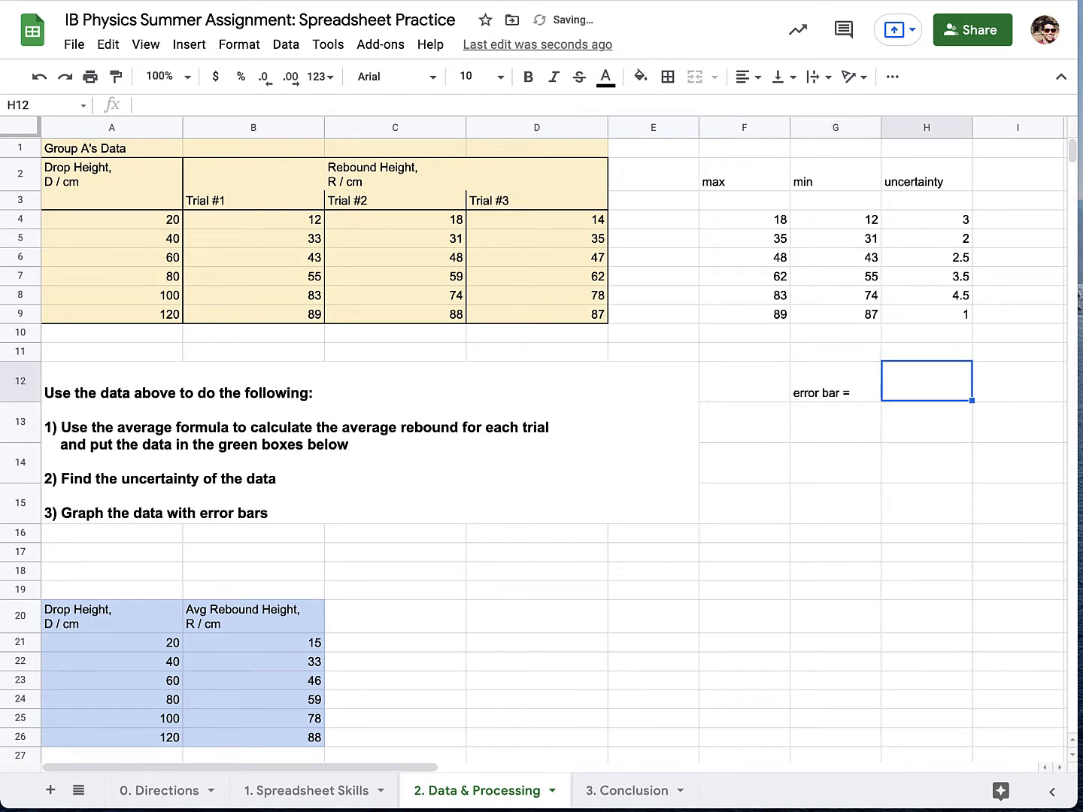
left_click(942, 298)
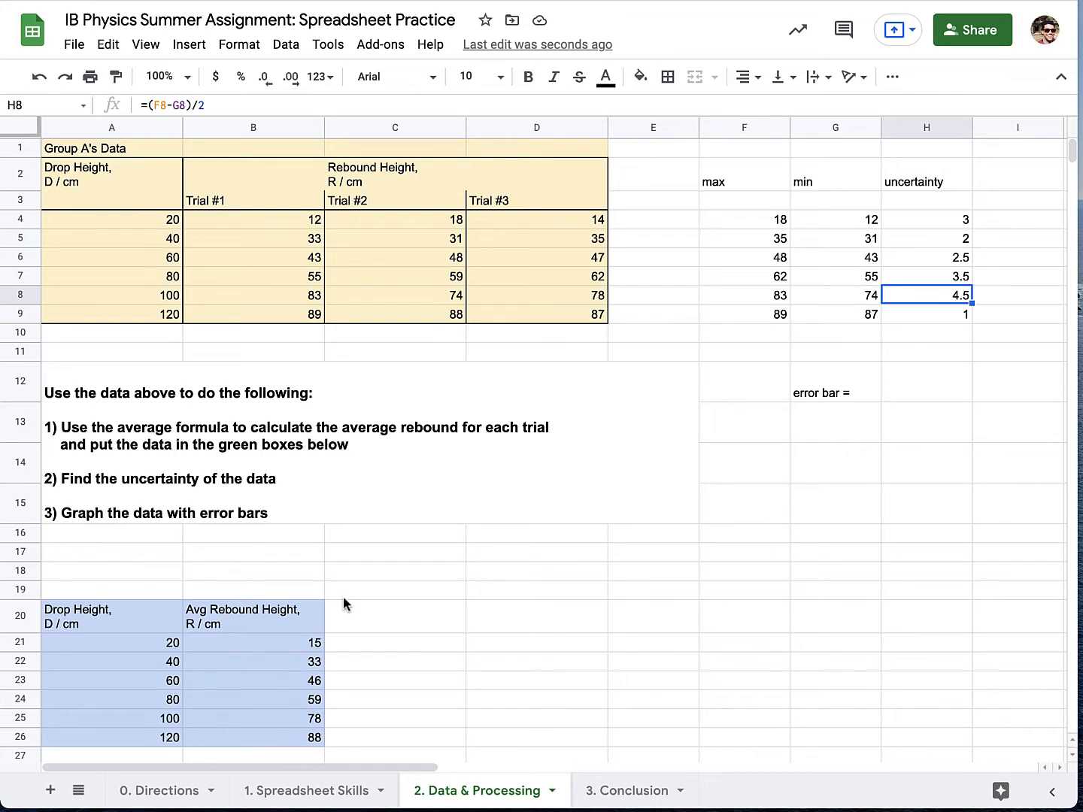
left_click(907, 389)
type("5")
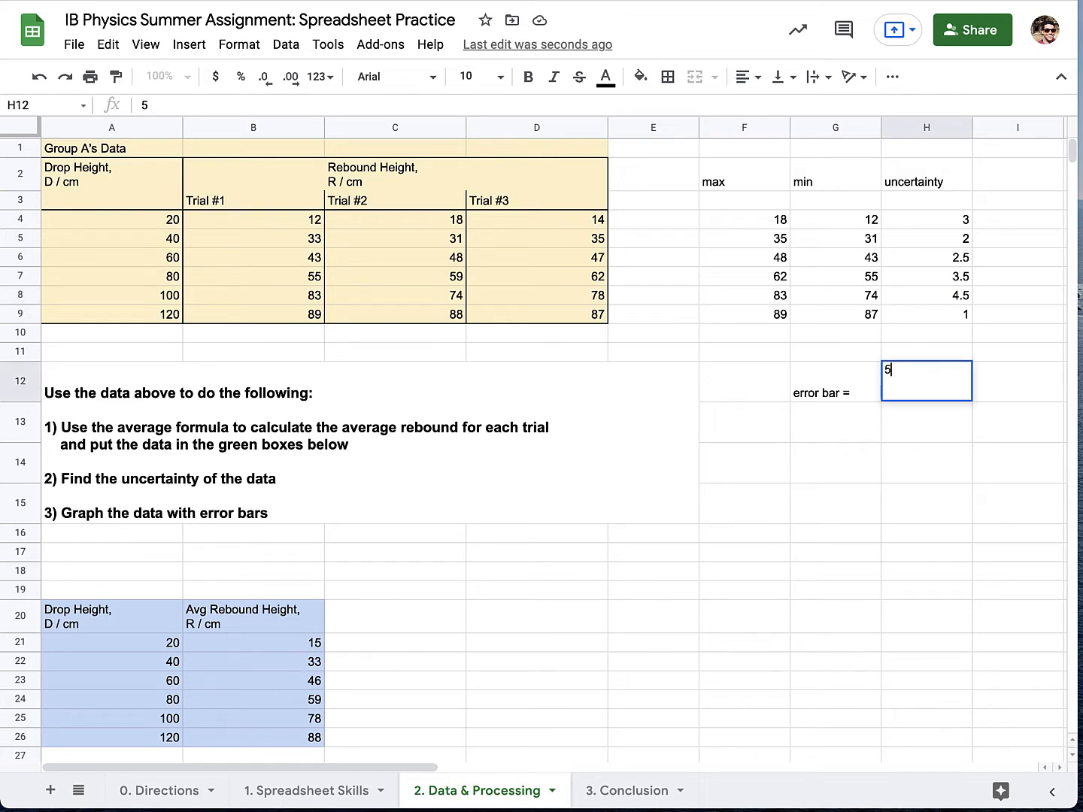
key("Return")
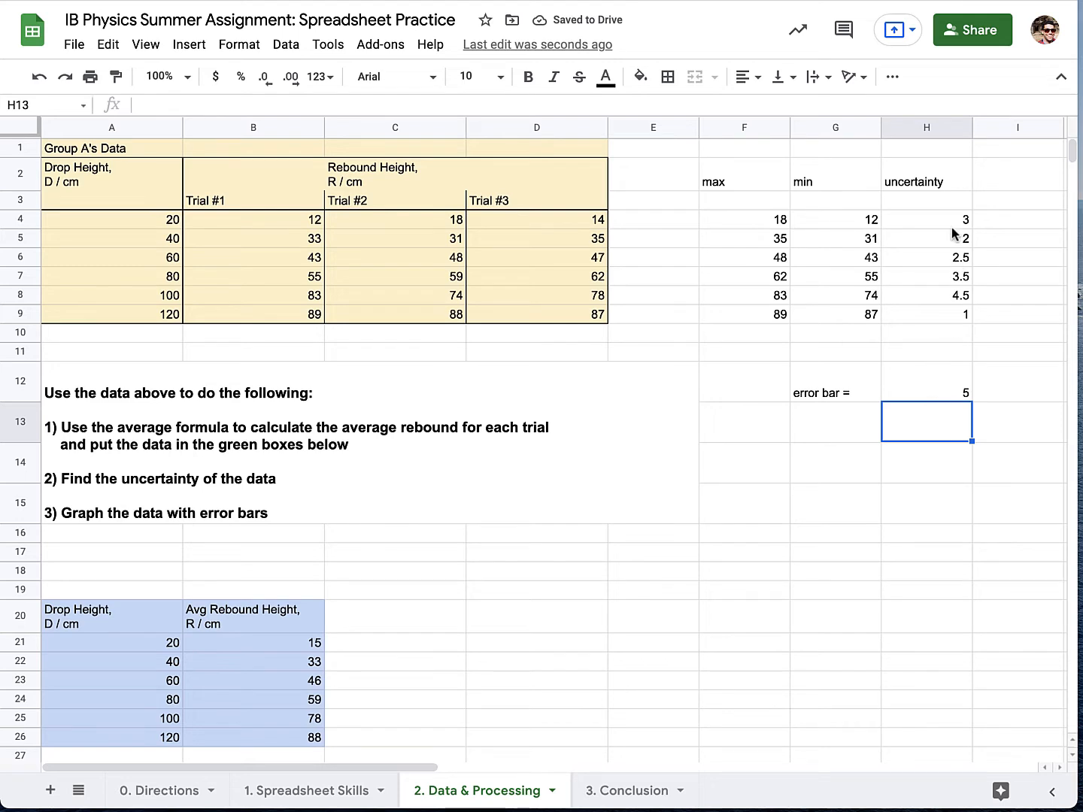
left_click(921, 393)
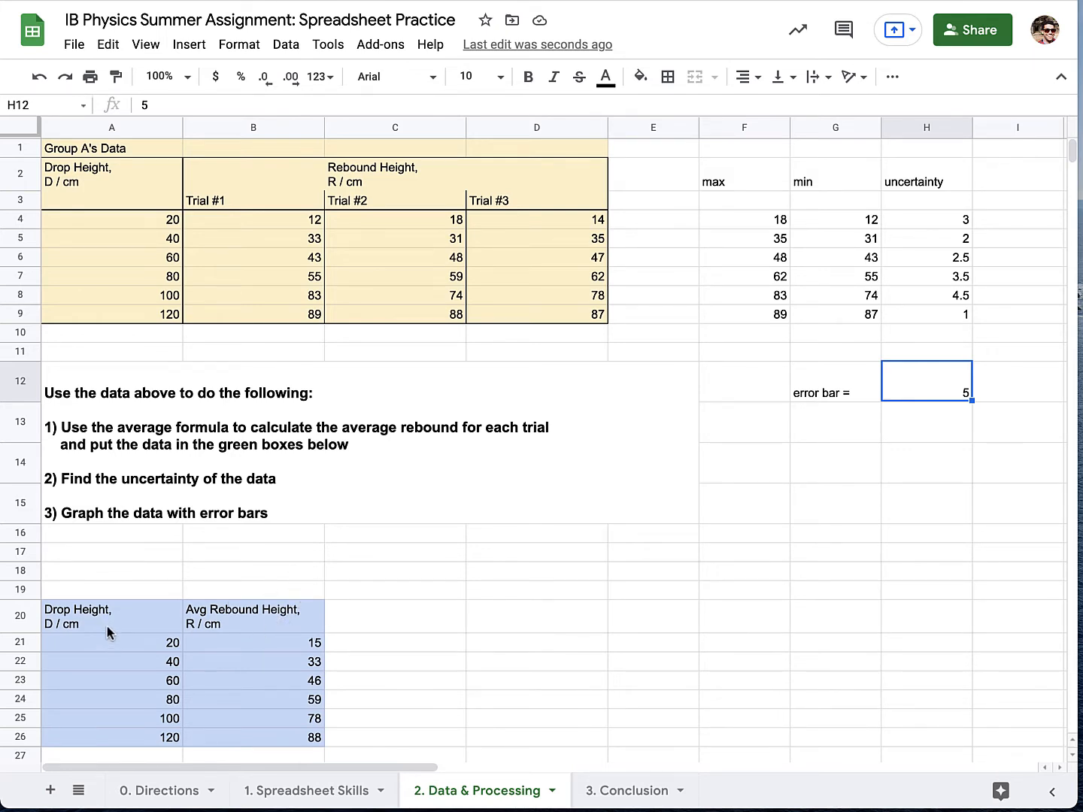
Insert a chart from the drop height and average rebound table A20:B26 and place it beside that table, below Group A's data.
left_click_drag(107, 625, 248, 746)
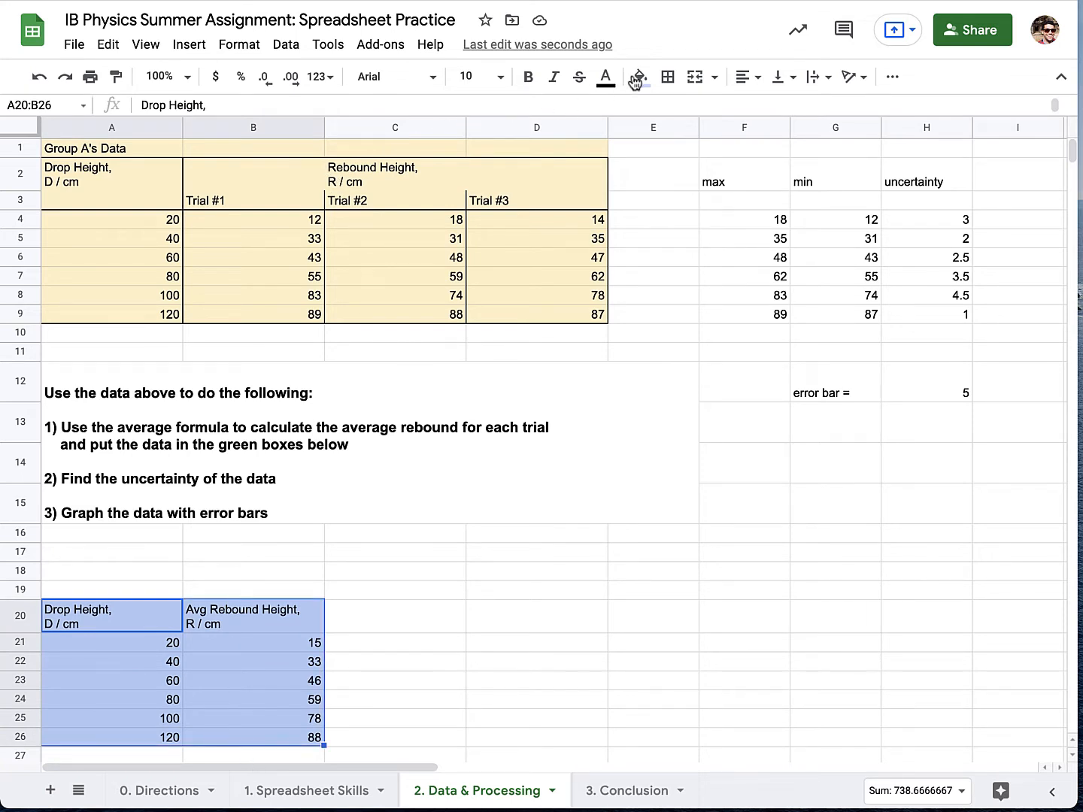
left_click(190, 46)
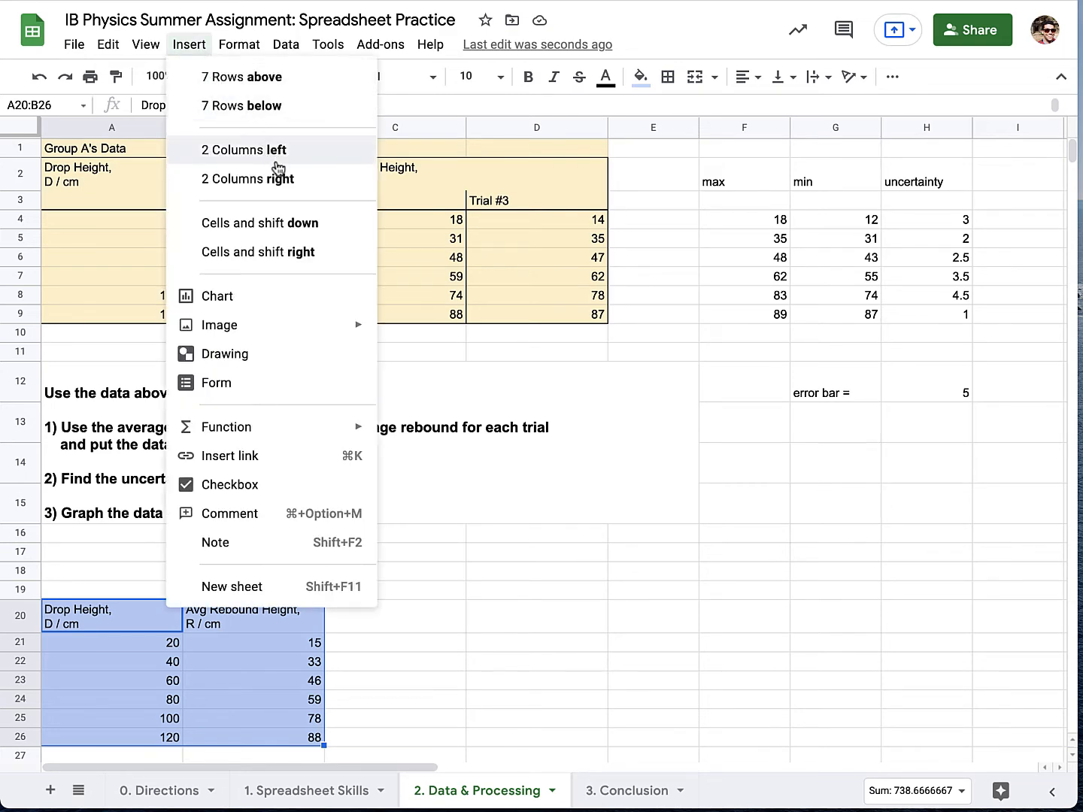
left_click(242, 308)
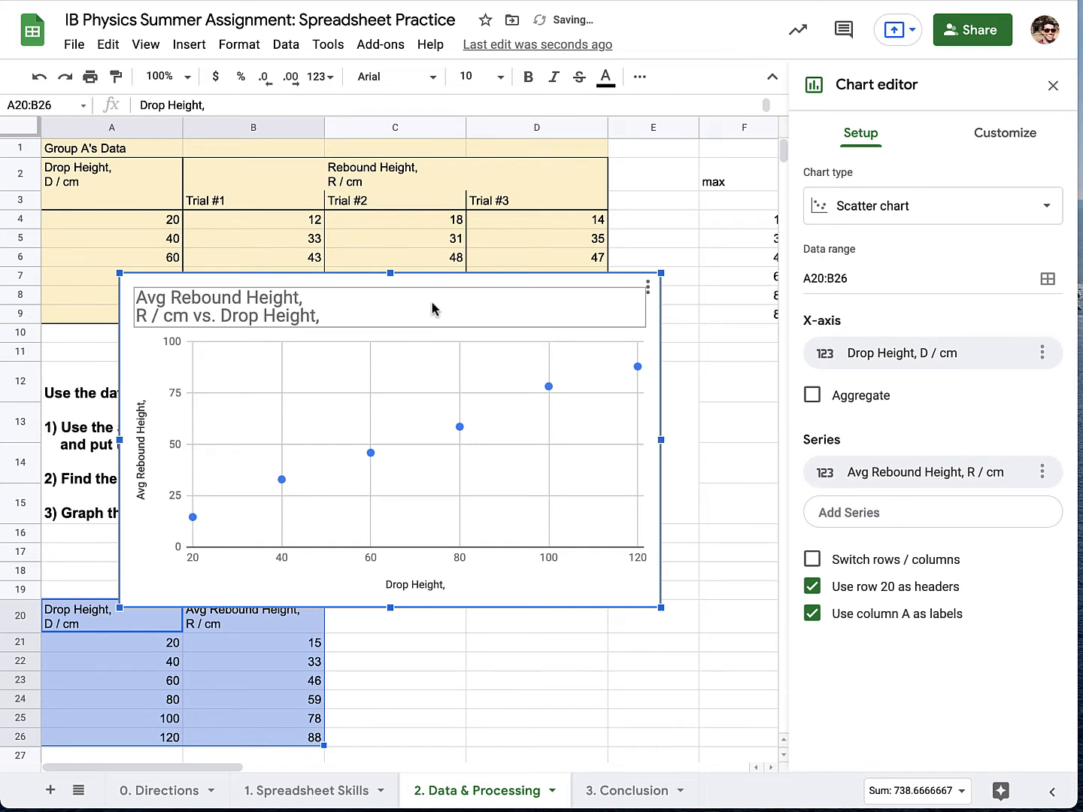
left_click_drag(464, 291, 580, 426)
Title the chart "Drop height (cm) vs rebound height (cm) for a bouncy ball" and open its chart style settings.
double_click(339, 442)
type("Drop height (cm) vs rebound height (cm) for a bouncy ball")
left_click(1005, 133)
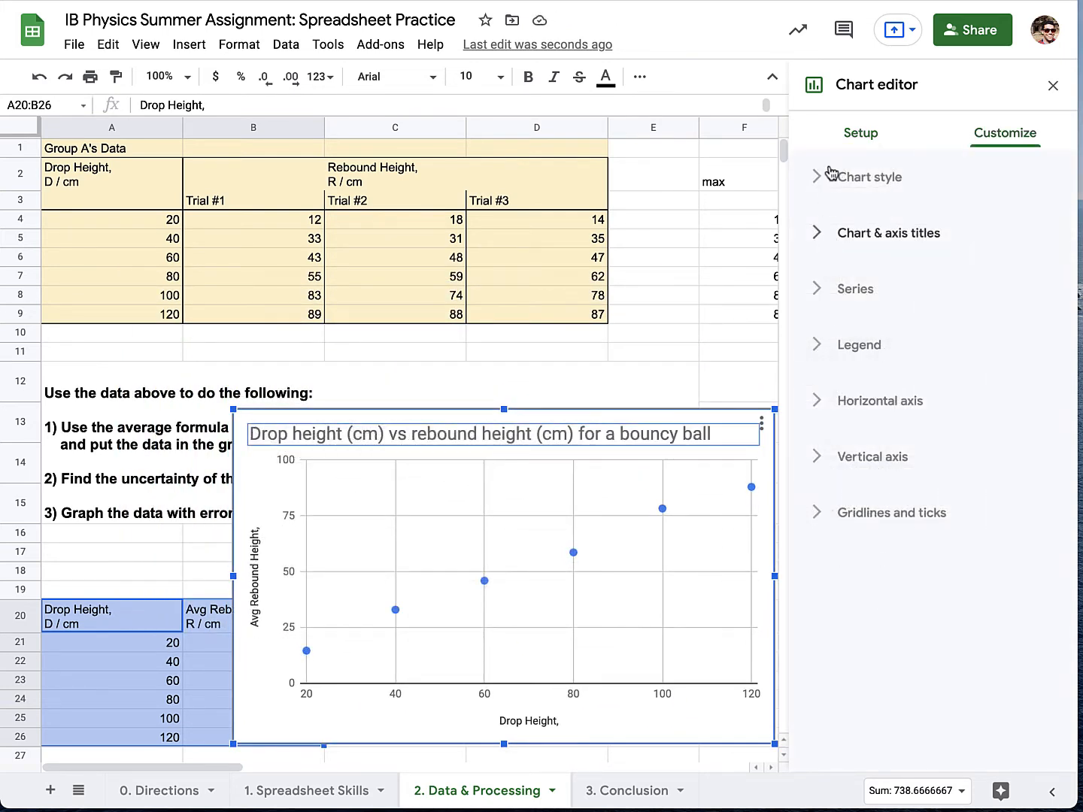
left_click(823, 177)
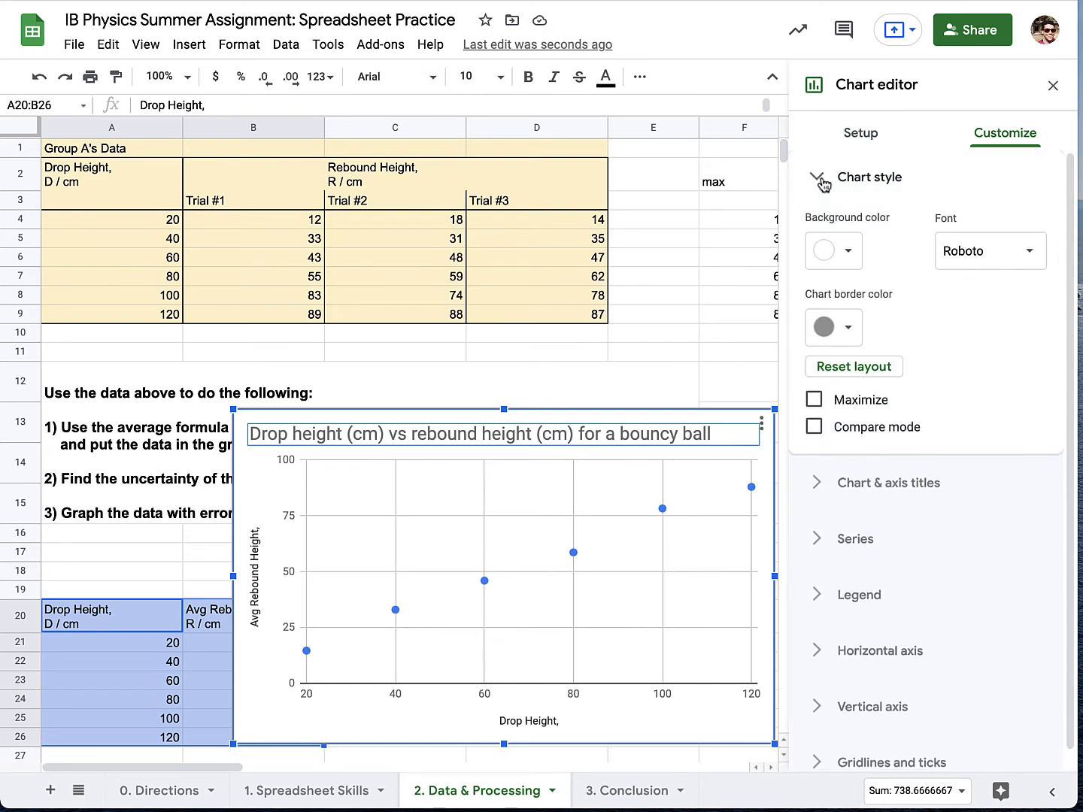
Set the chart type to Scatter chart and move the chart leftward over the average rebound table.
left_click(848, 135)
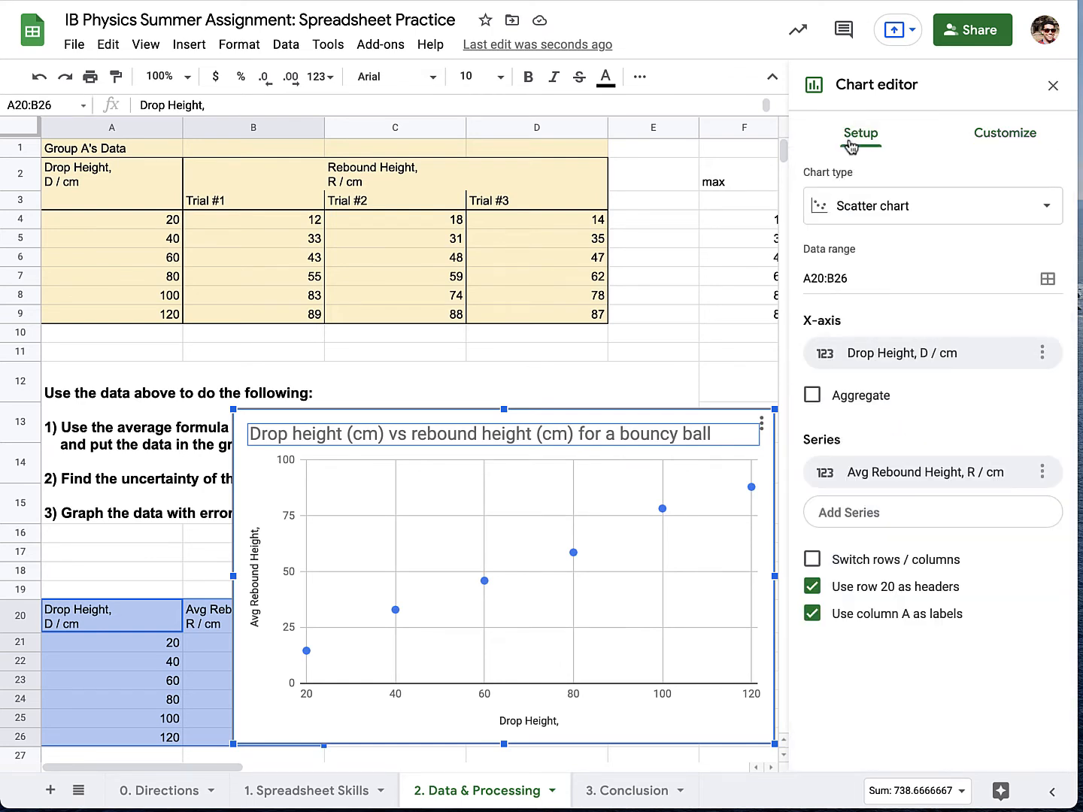
left_click(857, 215)
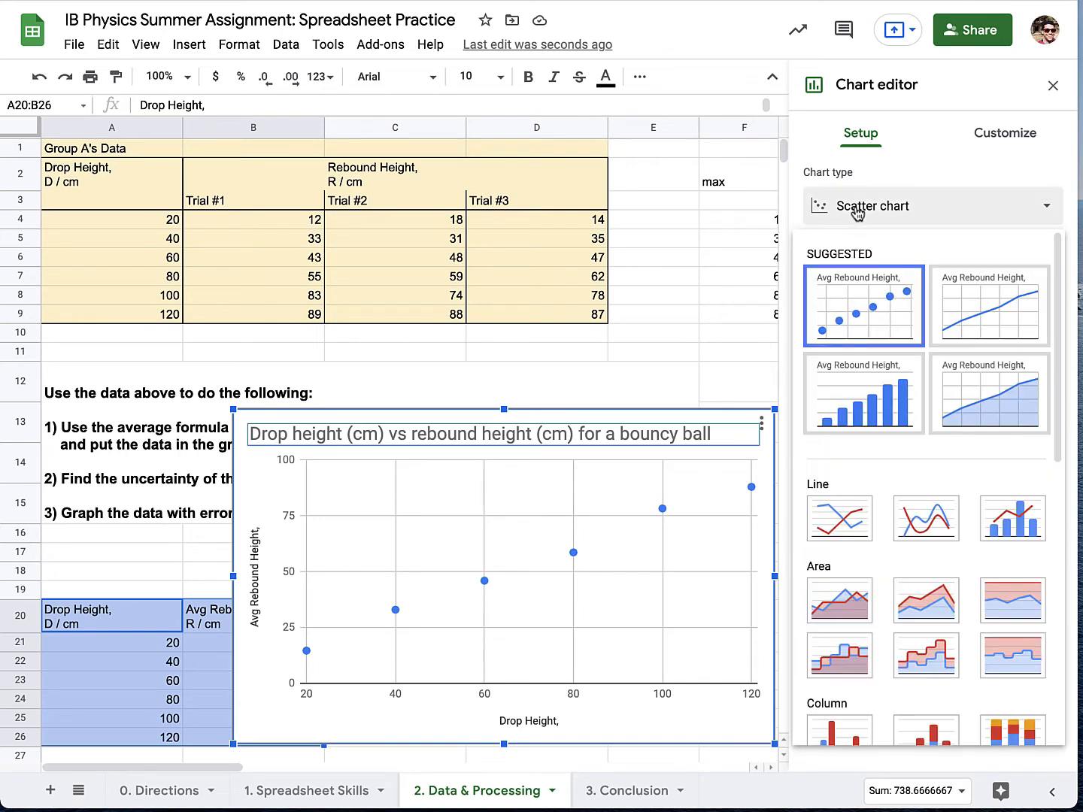
left_click(884, 314)
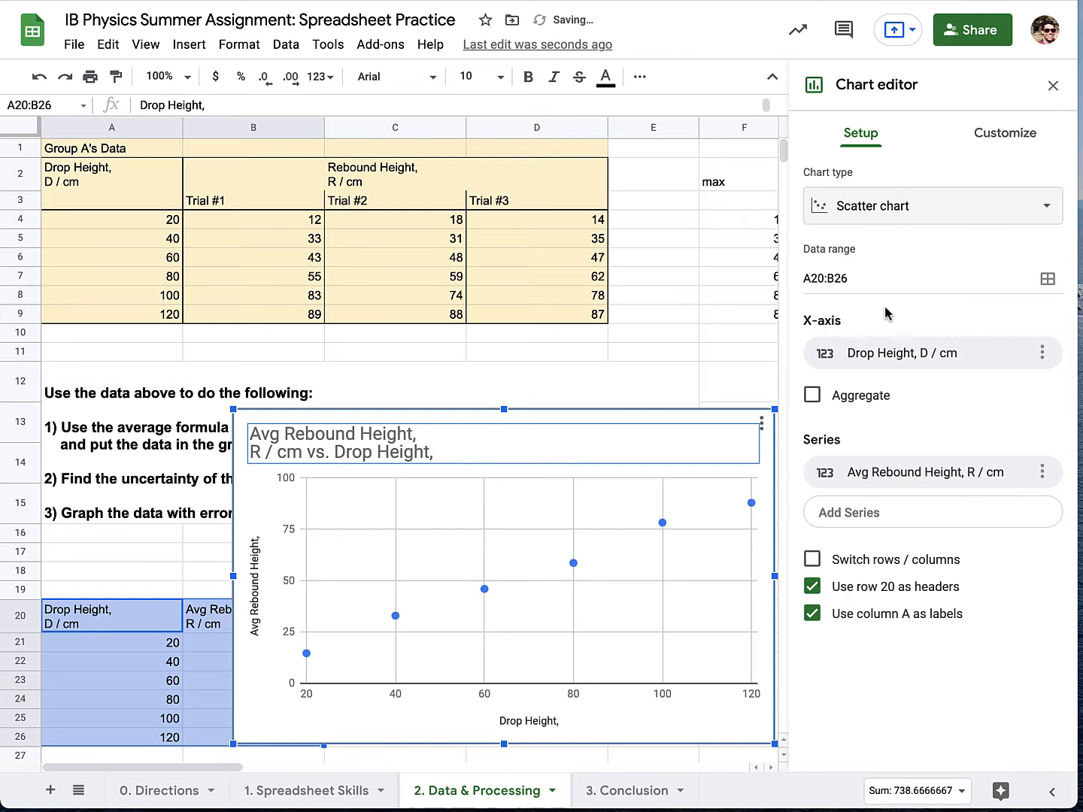
left_click(921, 218)
scroll(977, 466, "down", 3)
scroll(1008, 451, "down", 3)
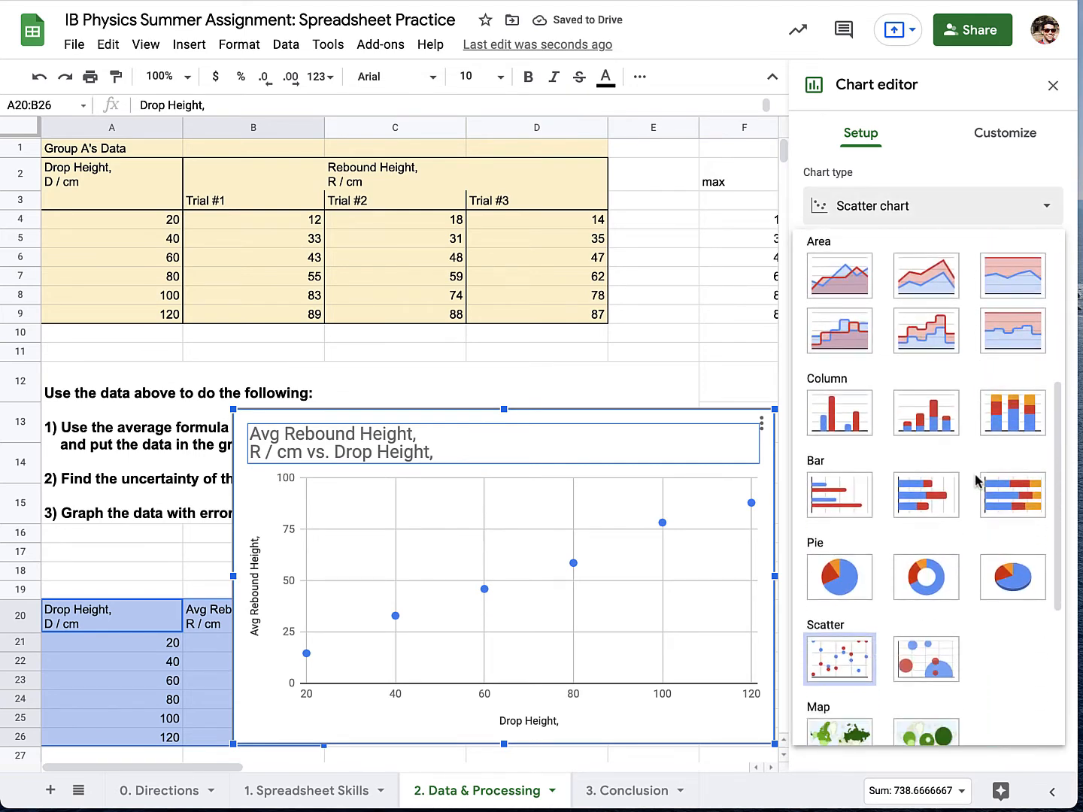
left_click(850, 537)
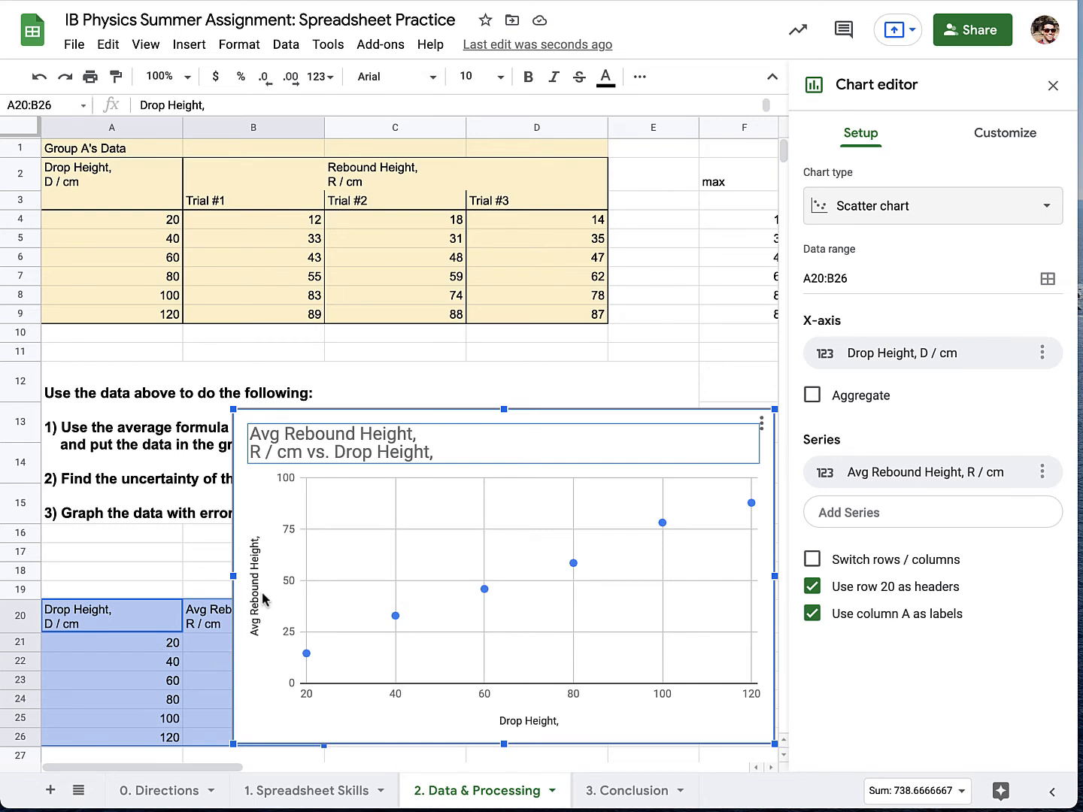
left_click_drag(346, 423, 231, 419)
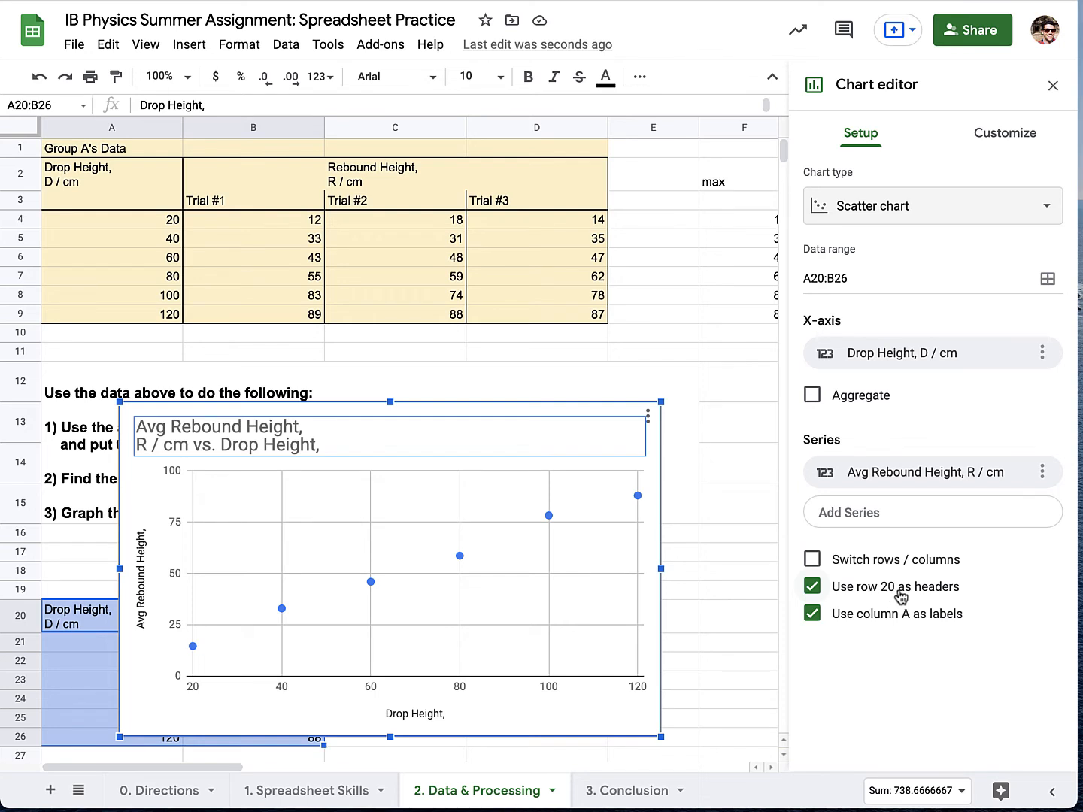
Replace the chart title with "Rebound height vs drop height for a bouncy ball.".
left_click(993, 143)
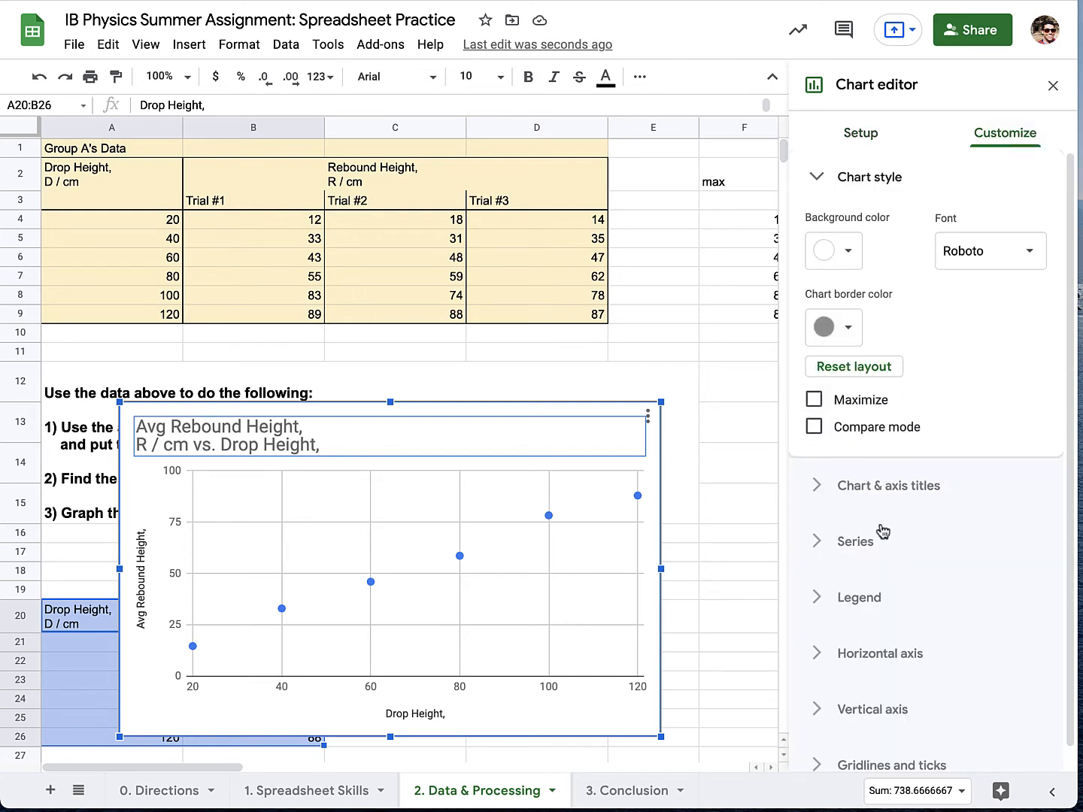
left_click(880, 490)
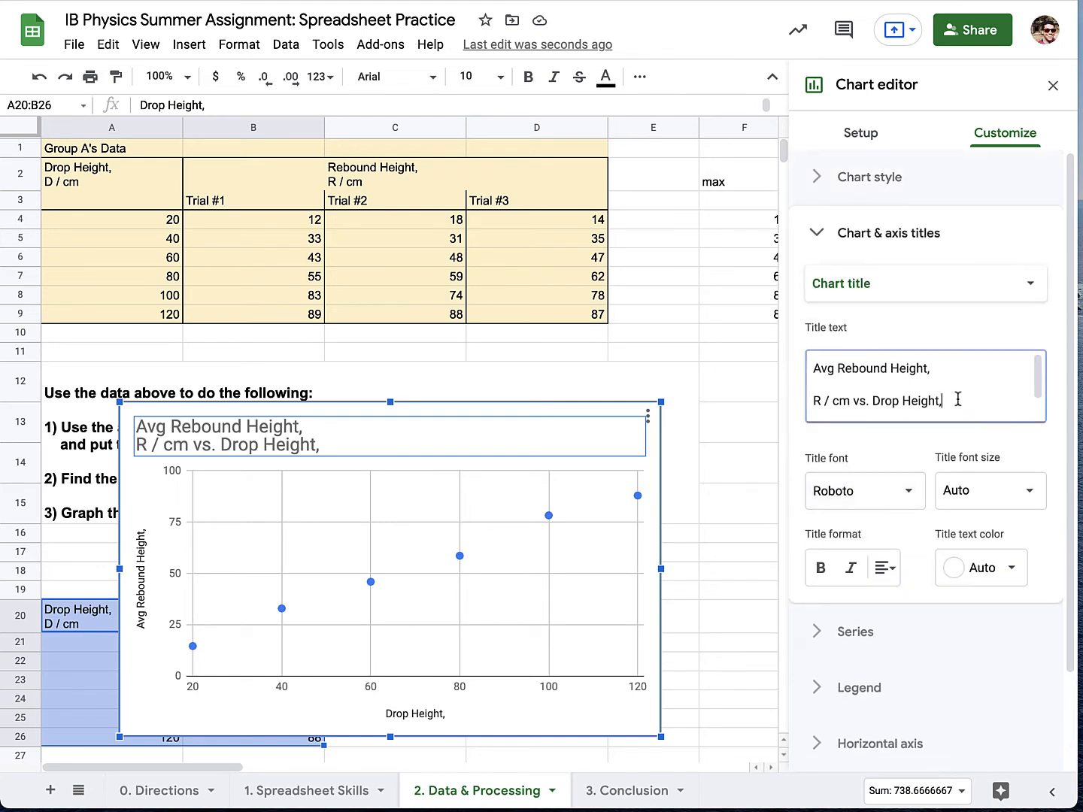
left_click_drag(959, 400, 850, 383)
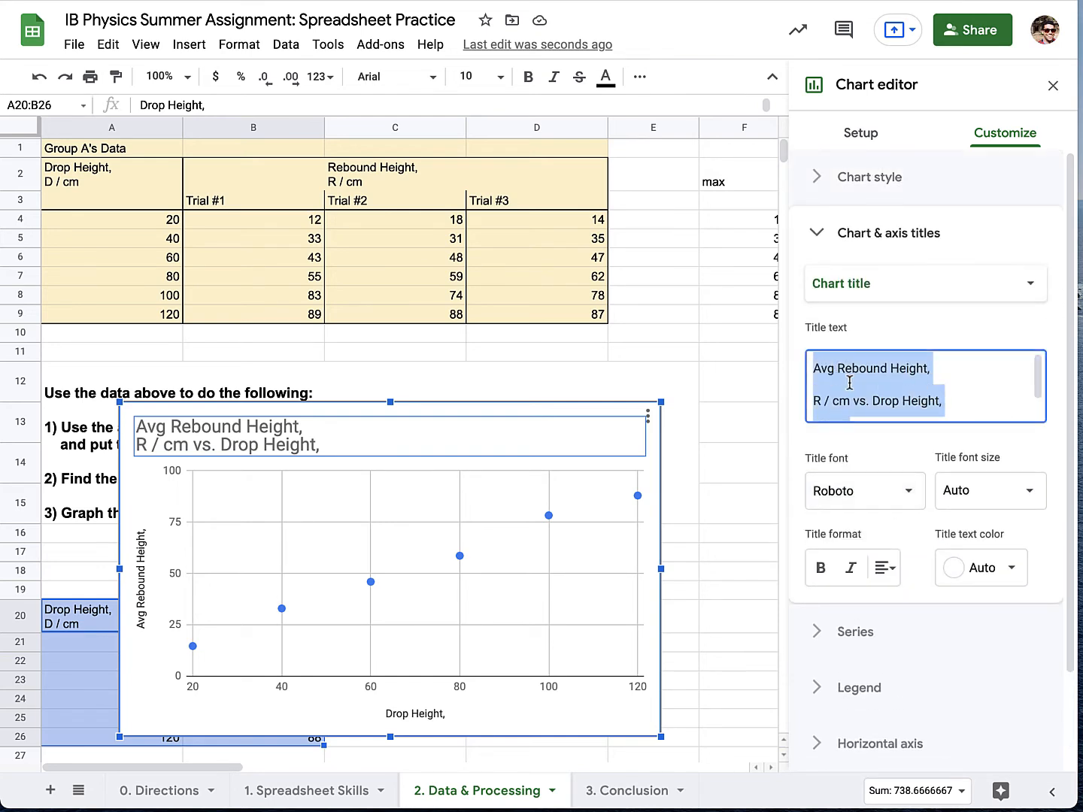
type("Drop")
key("BackSpace")
key("BackSpace")
key("BackSpace")
key("BackSpace")
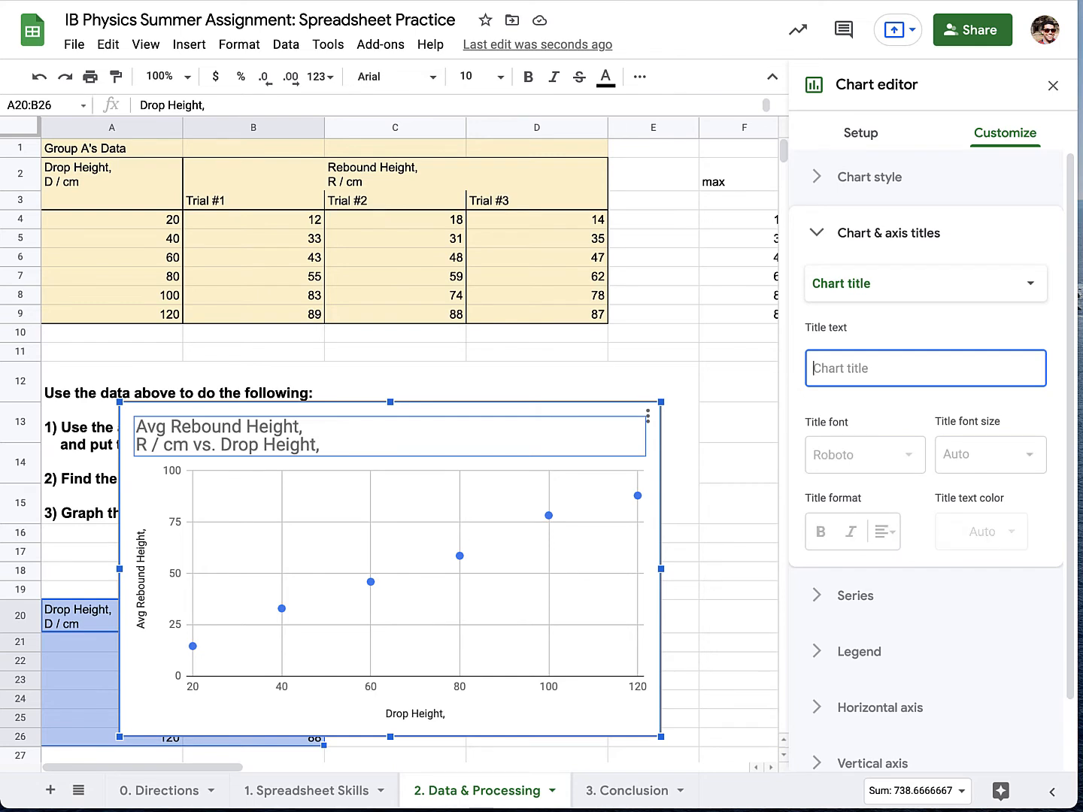
type("Rebound height vs drop height")
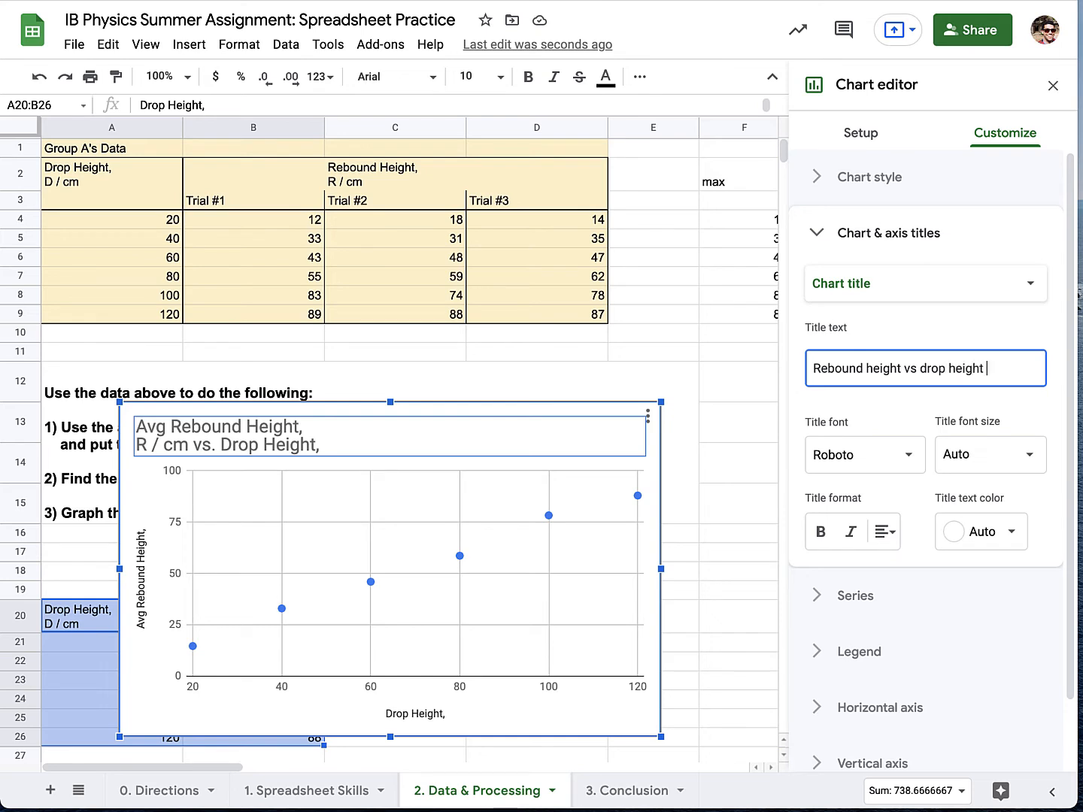
type("oa")
key("BackSpace")
type("uncy ball.")
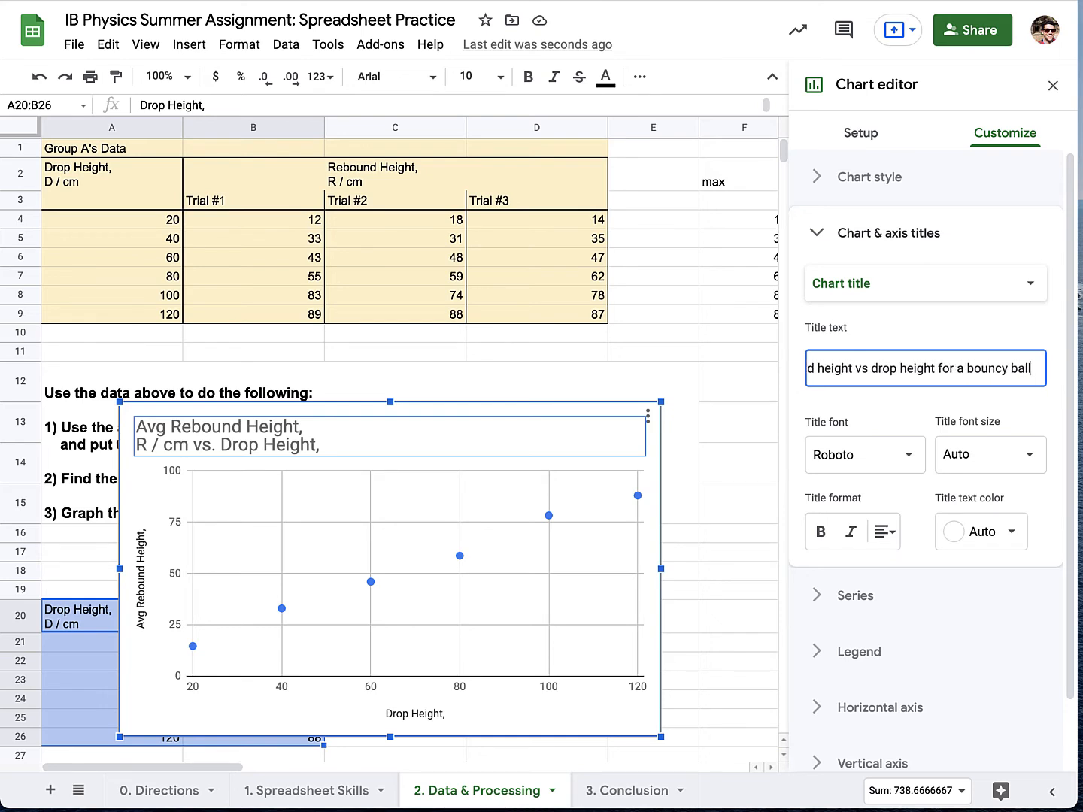
Add the unit "(cm)" after both "Rebound height" and "drop height" in the chart title.
left_click(847, 361)
type("(cm)")
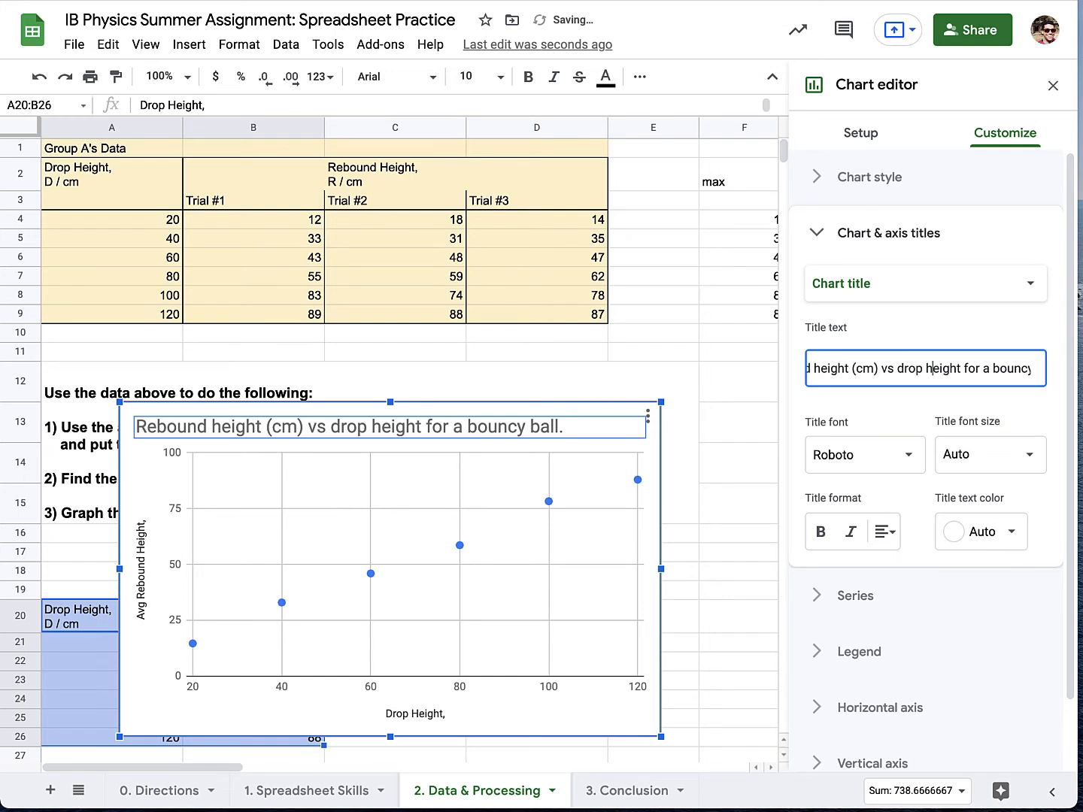
type("(cm)")
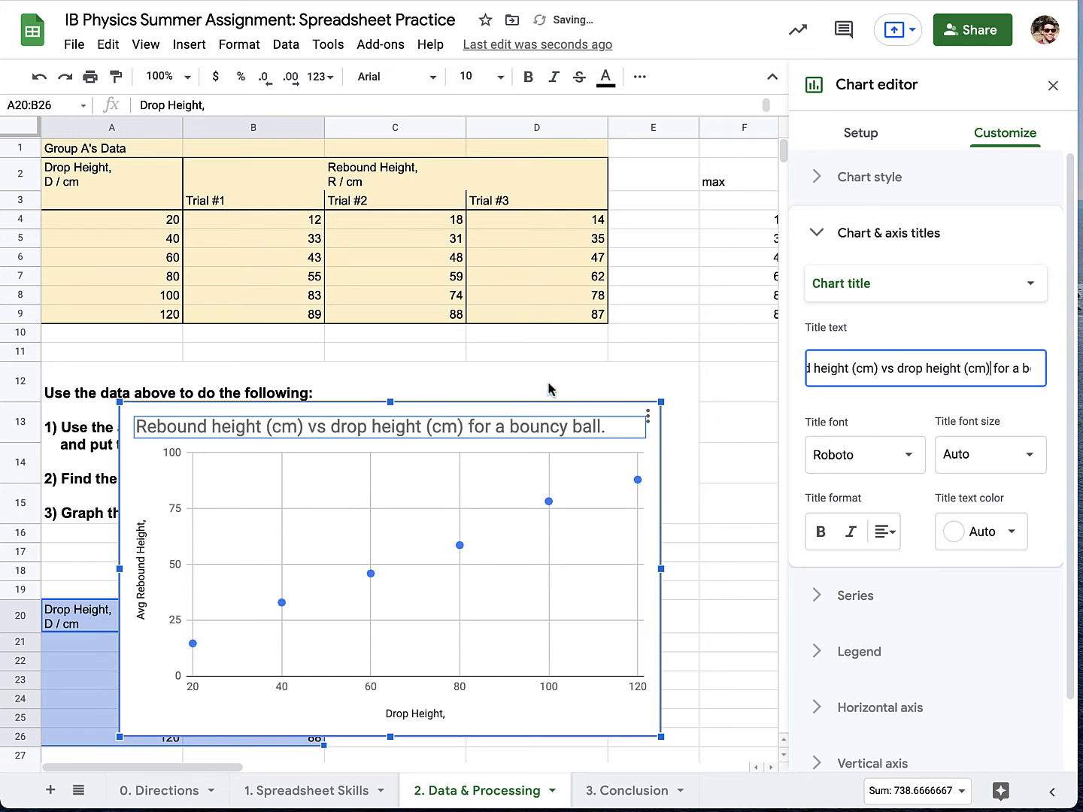
Add a linear trendline to the Avg Rebound Height series and label it with its equation.
left_click(857, 598)
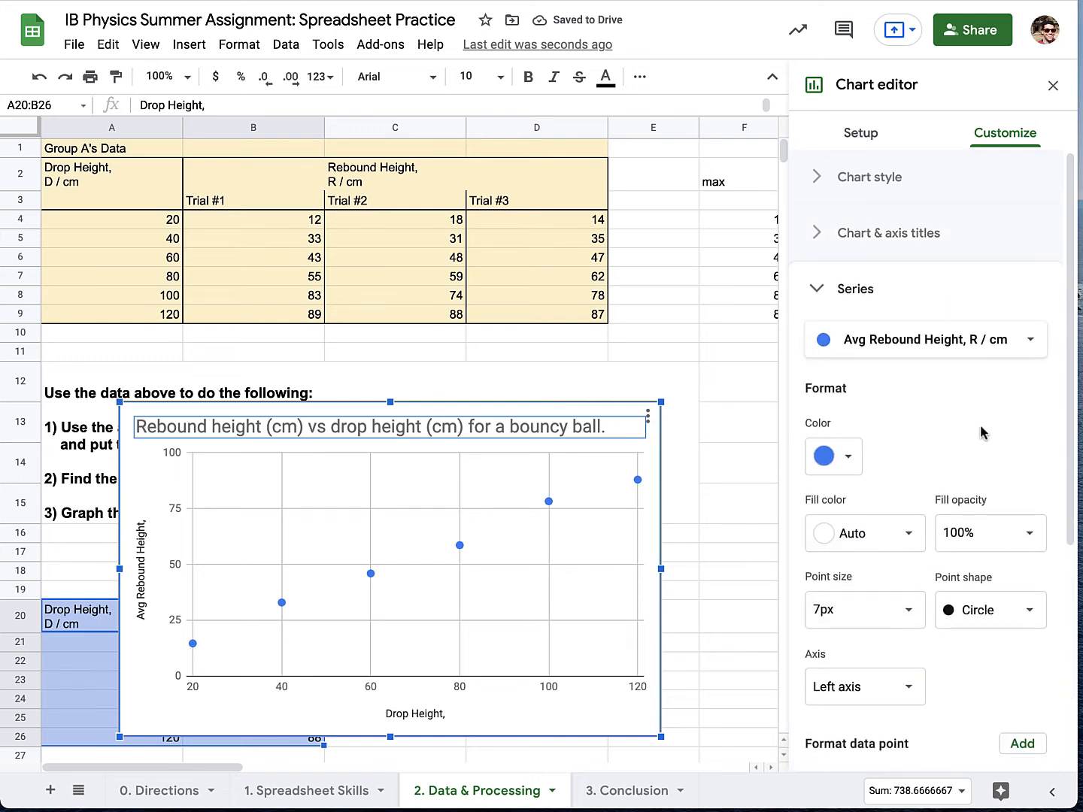
scroll(982, 433, "down", 5)
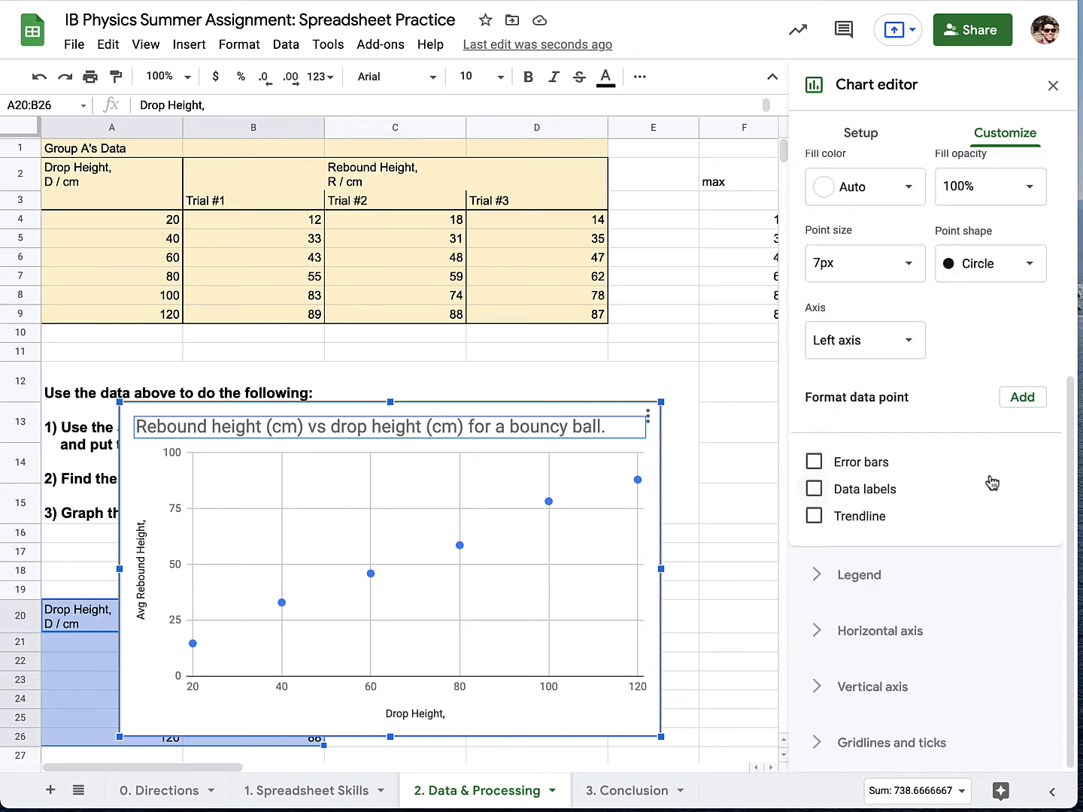
left_click(814, 516)
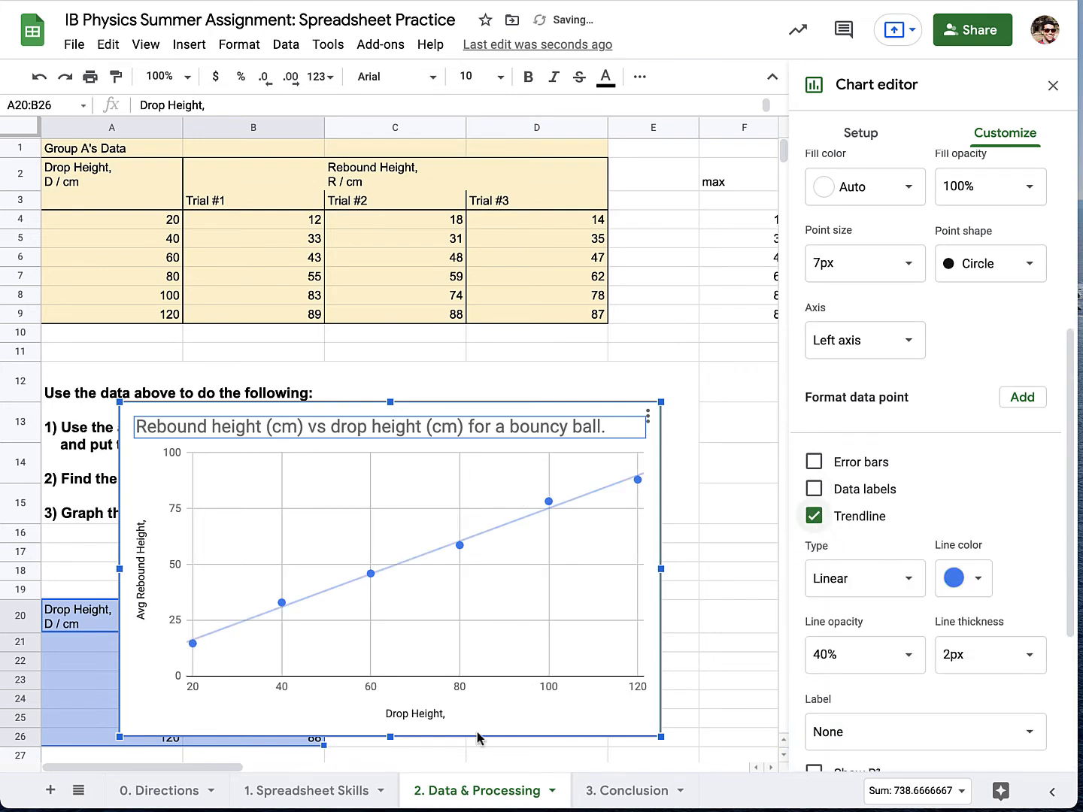
scroll(940, 539, "down", 3)
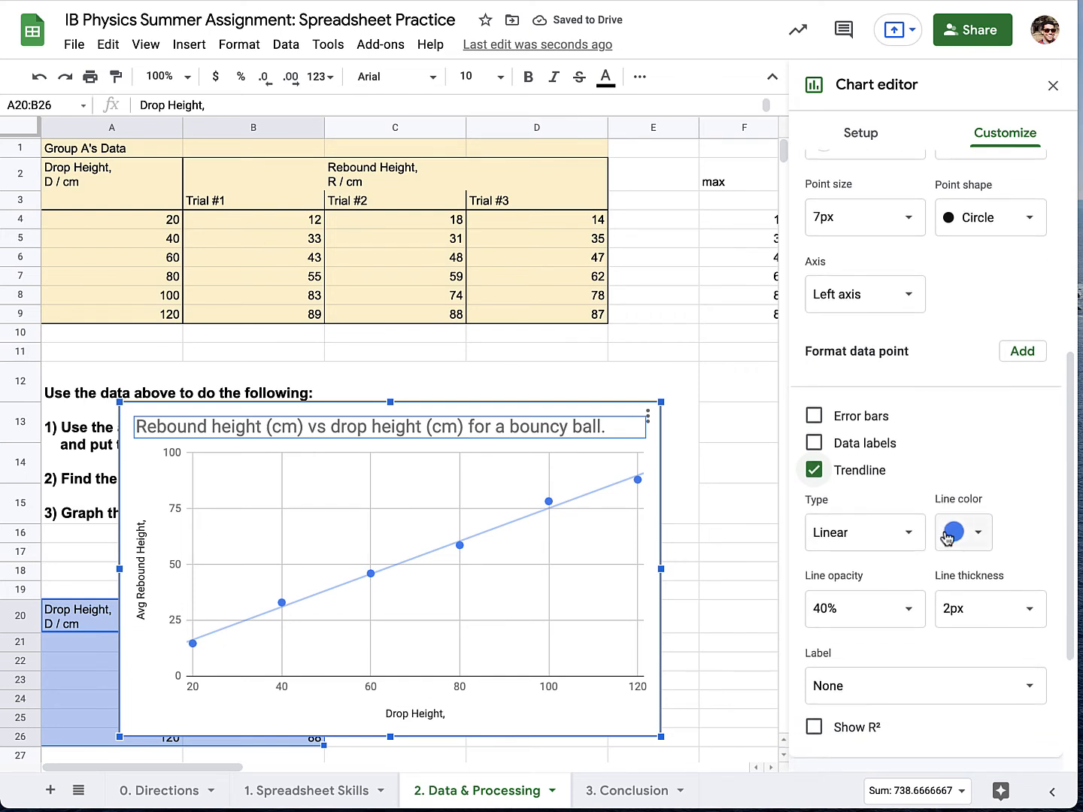
left_click(876, 663)
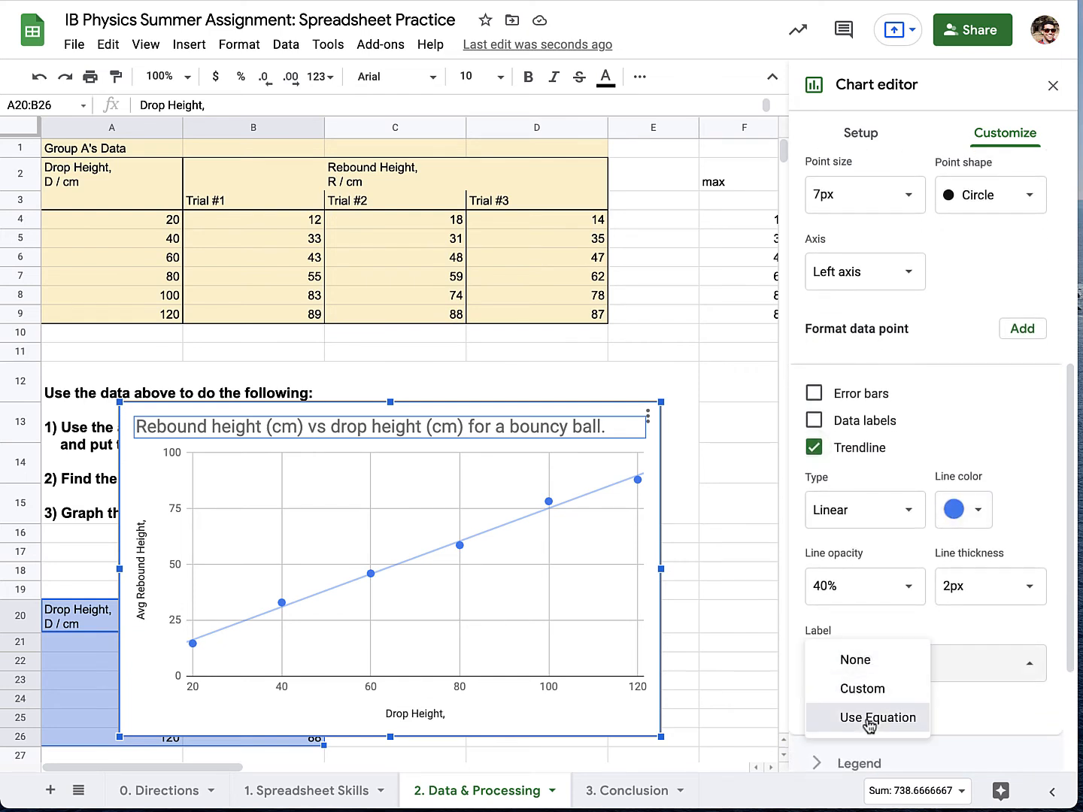
left_click(864, 717)
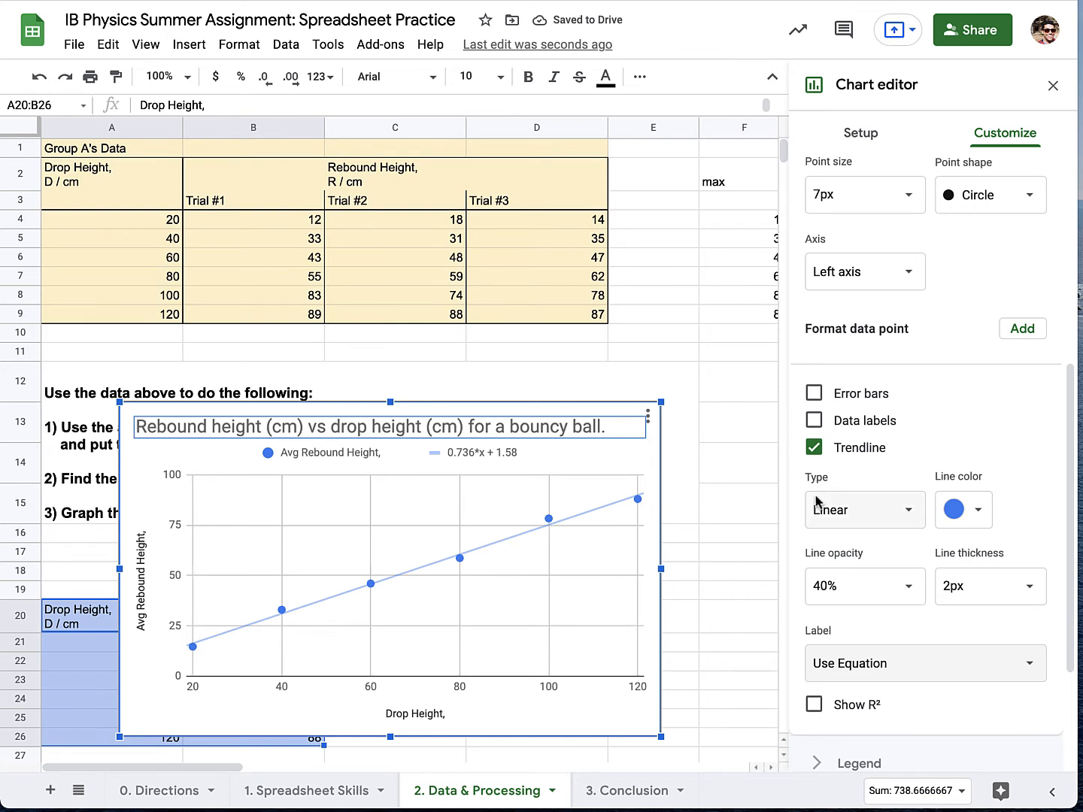
Add error bars to the Avg Rebound Height series with type Constant and value 5.
left_click(824, 400)
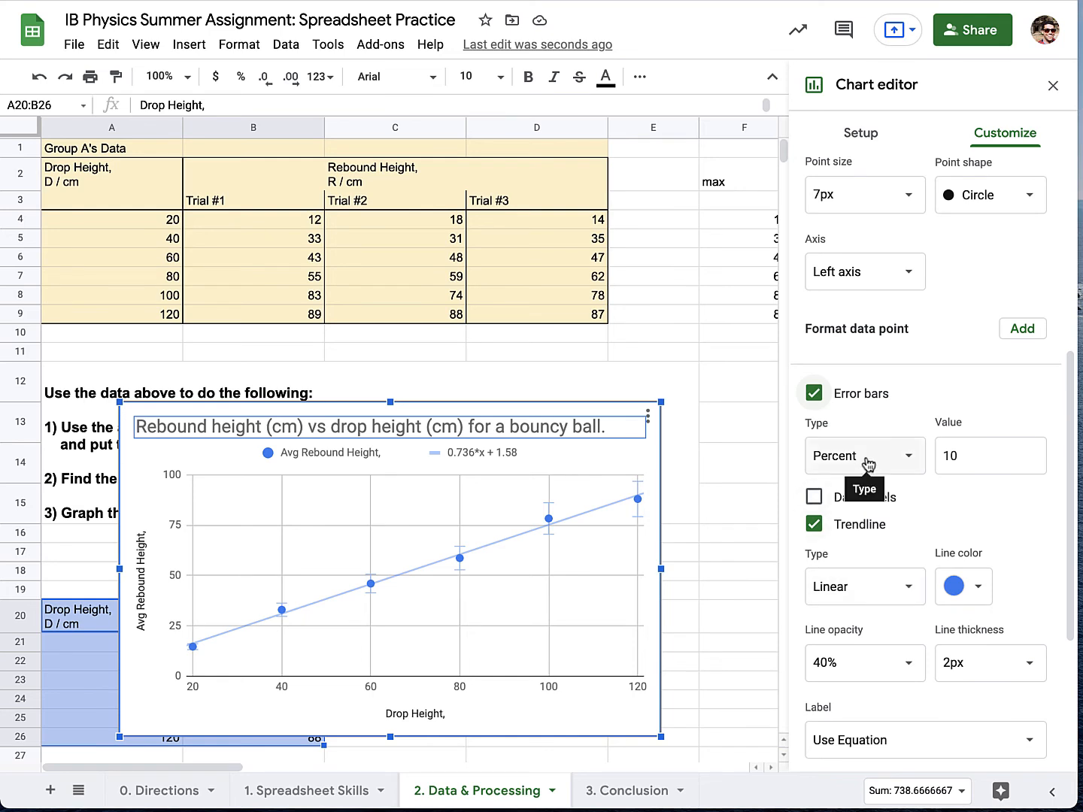
left_click(868, 463)
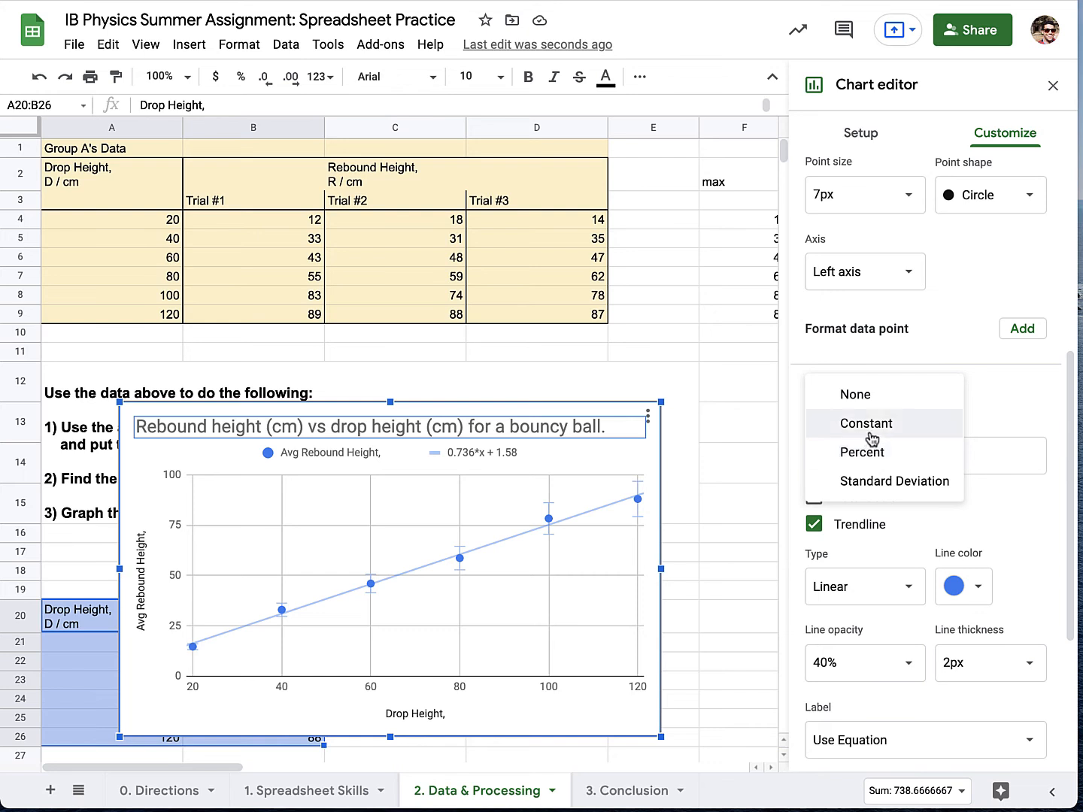
left_click(868, 424)
left_click(951, 455)
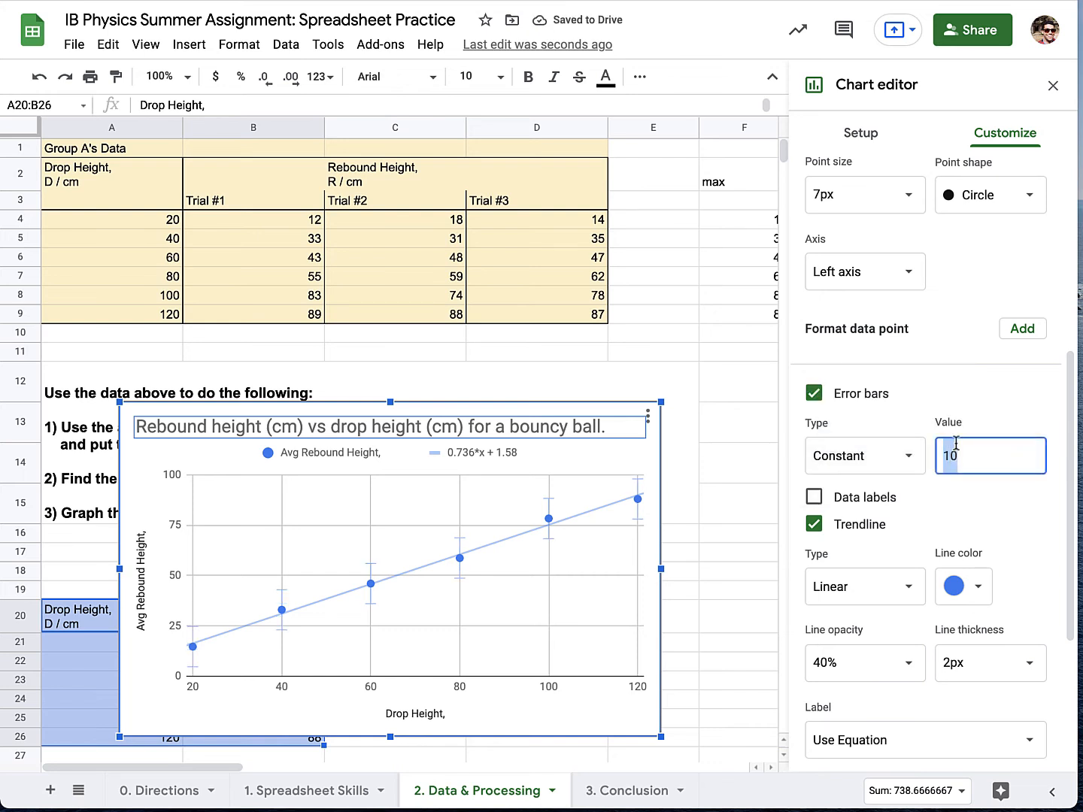
type("5")
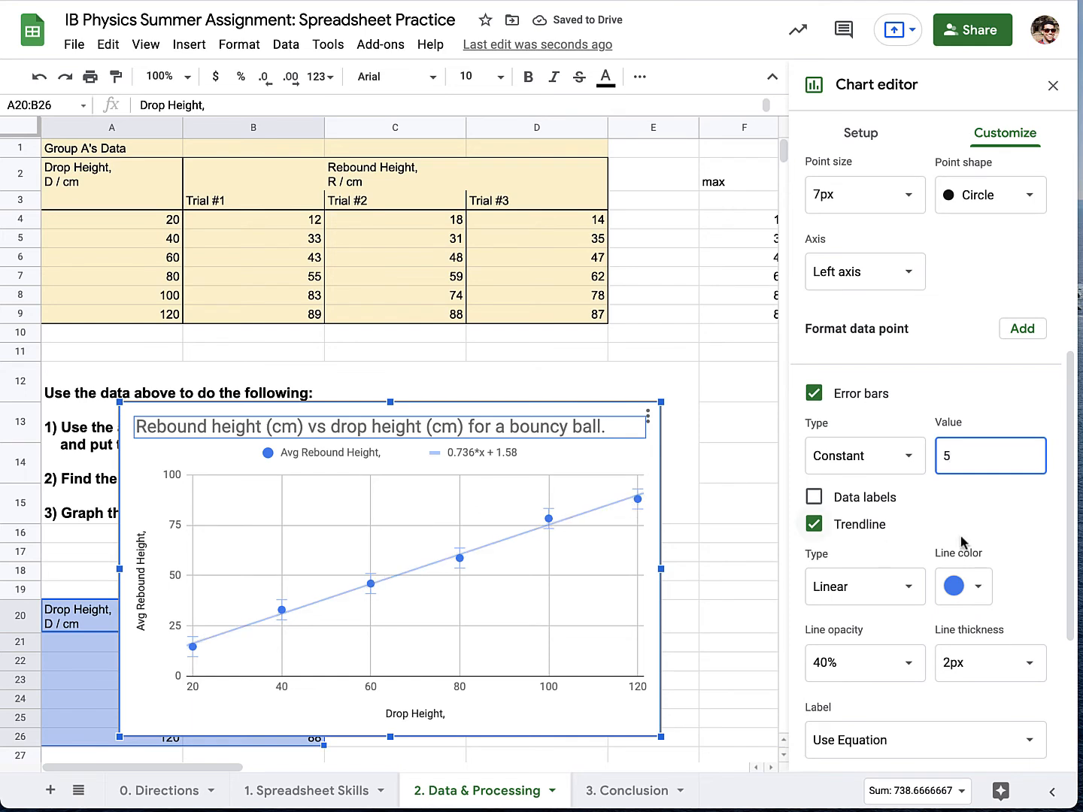
Close the chart editor and move the chart clear of the average rebound table, below the error bar value.
scroll(1066, 590, "down", 2)
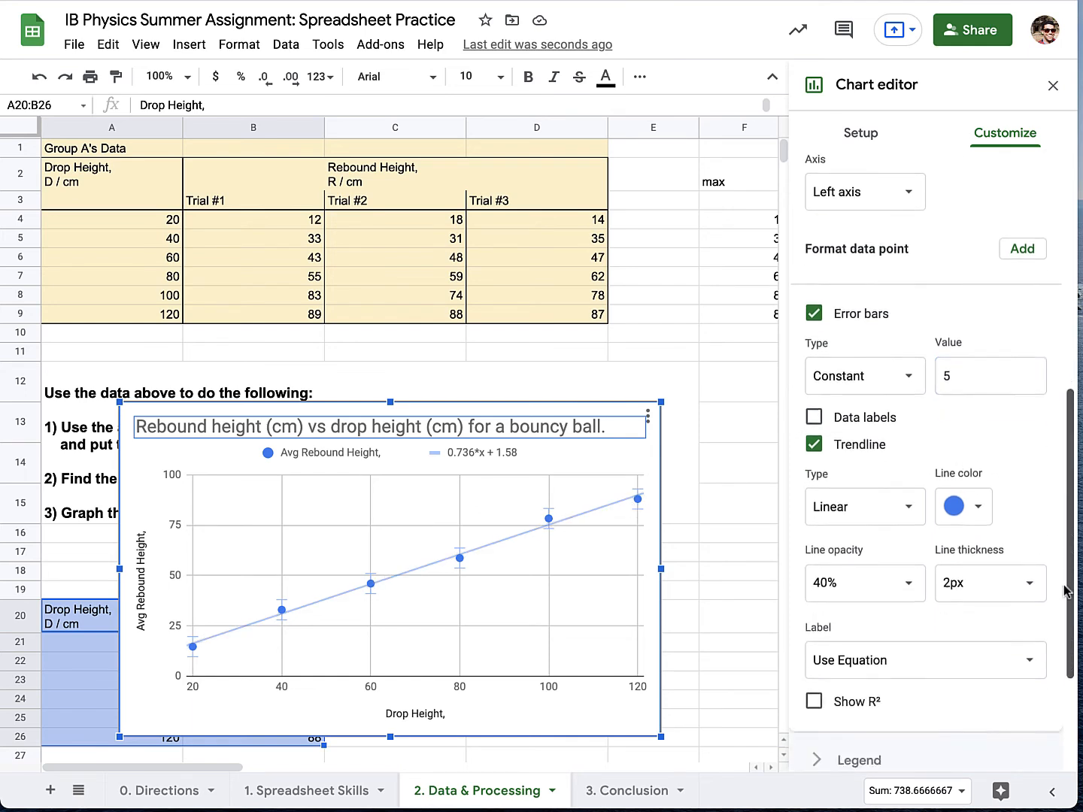
scroll(1066, 590, "down", 4)
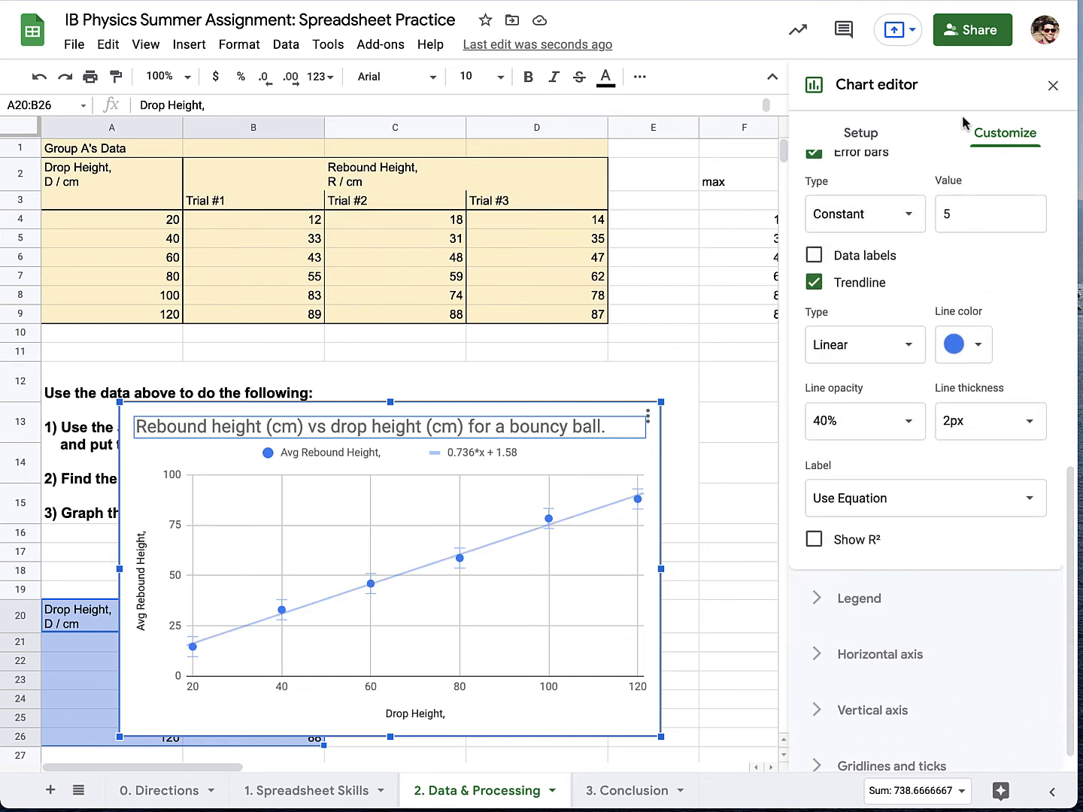
left_click(1053, 86)
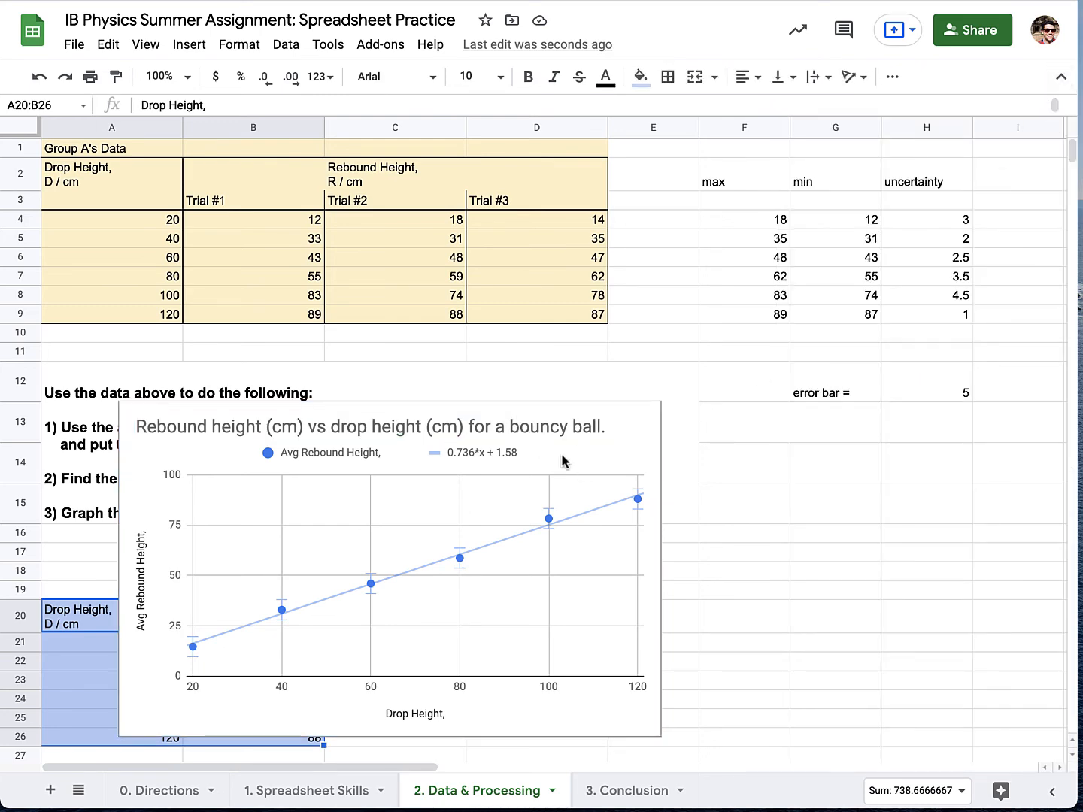
left_click(623, 460)
left_click_drag(628, 474, 951, 523)
scroll(800, 705, "down", 1)
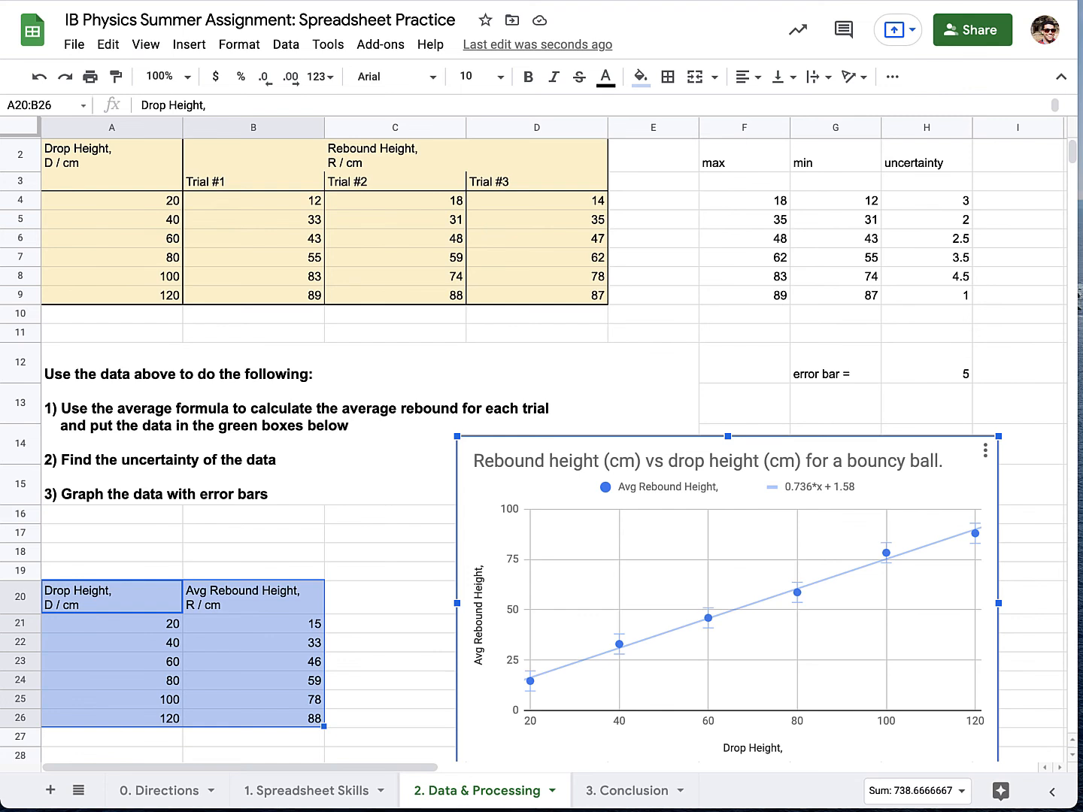
left_click(655, 0)
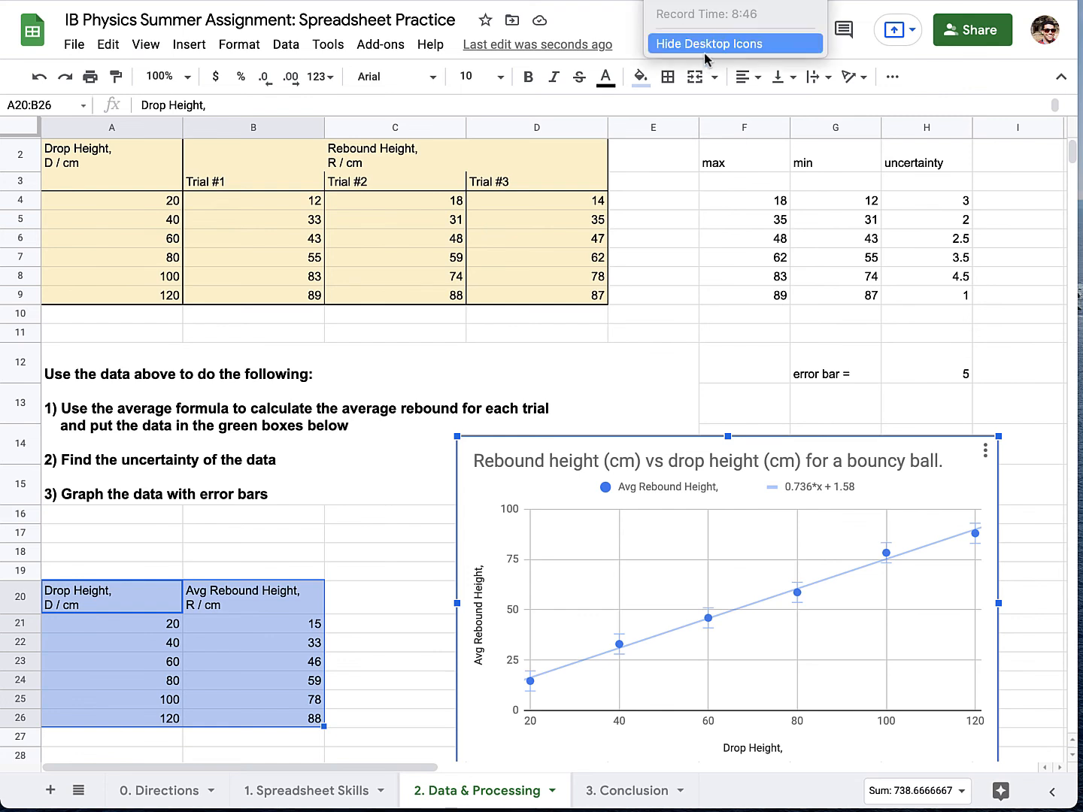